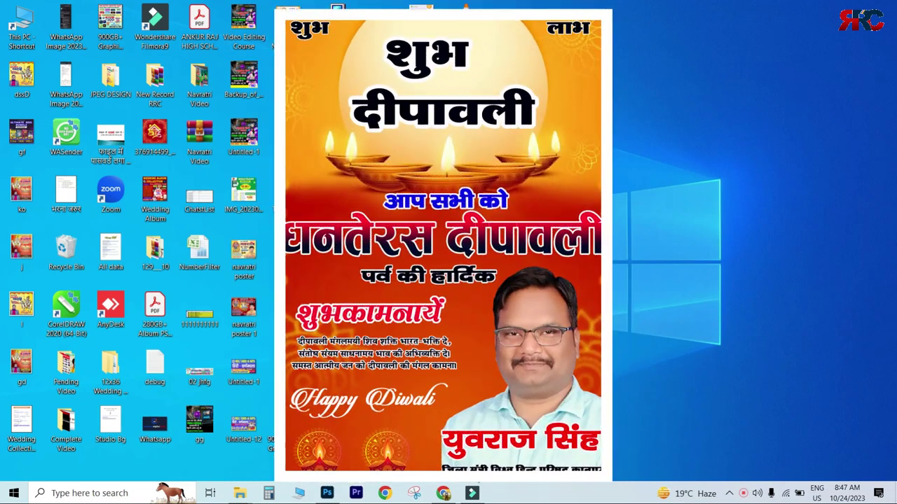
# Step: Bring up the Dhanteras poster and pan through its शुभ दीपावली title, headings, name and contact strip
pyautogui.click(327, 493)
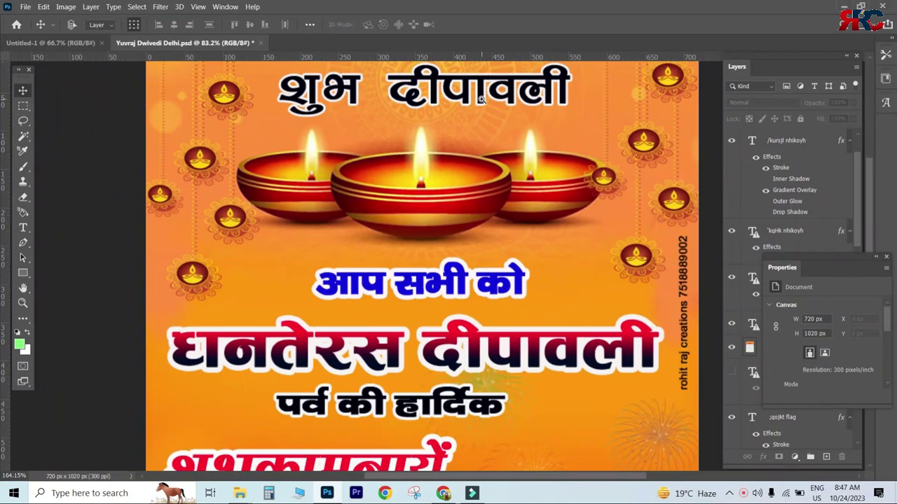
pyautogui.keyDown('alt'); pyautogui.click(481, 100); pyautogui.keyUp('alt')
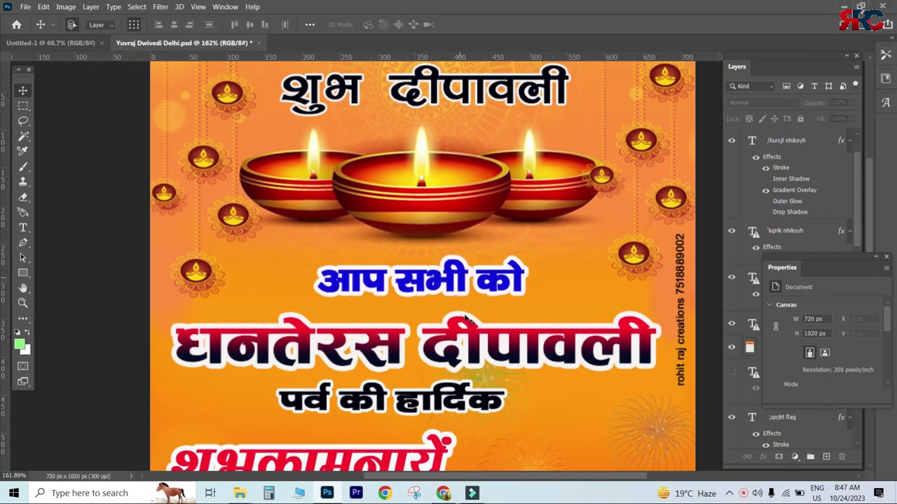
pyautogui.moveTo(484, 372); pyautogui.dragTo(473, 288)
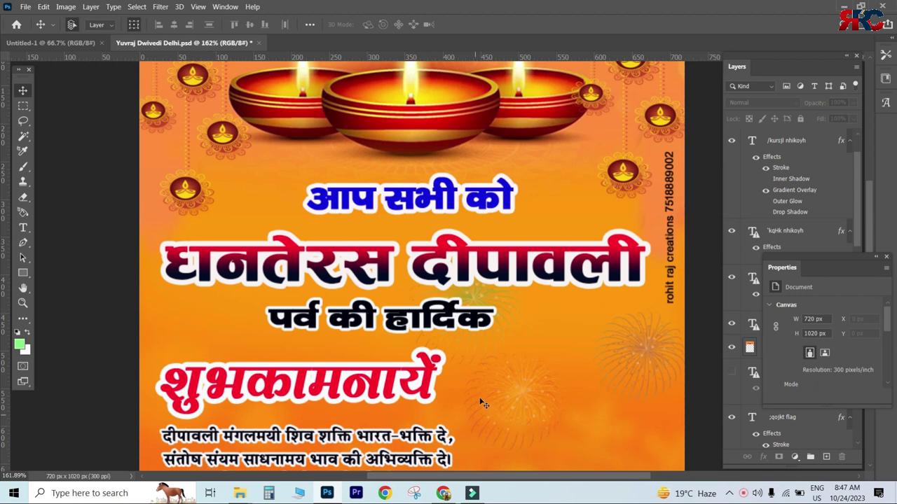
pyautogui.moveTo(425, 404); pyautogui.dragTo(428, 140)
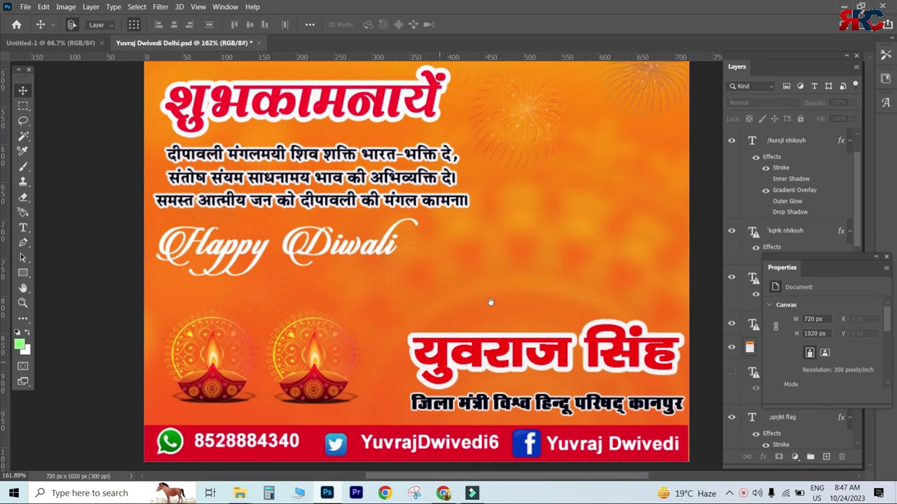
pyautogui.scroll(4, 491, 303)
pyautogui.scroll(1, 516, 341)
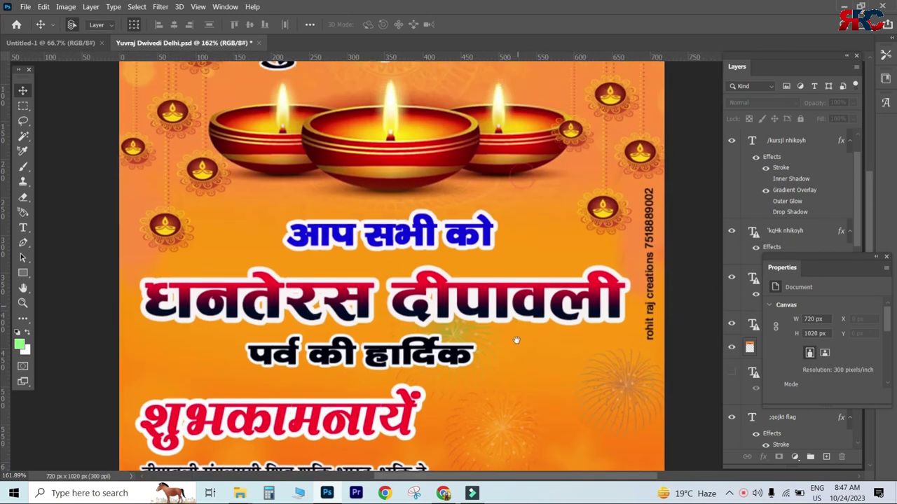
pyautogui.scroll(3, 516, 341)
pyautogui.moveTo(483, 256); pyautogui.dragTo(482, 184)
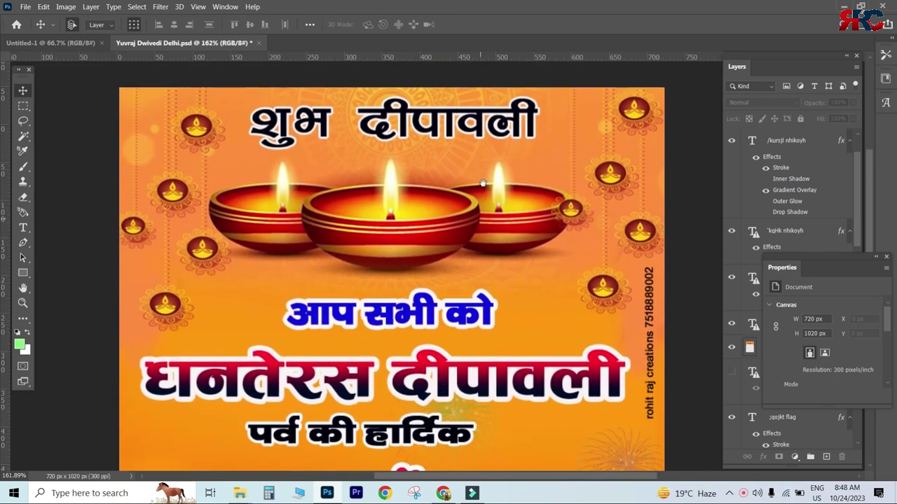
pyautogui.scroll(-1, 429, 298)
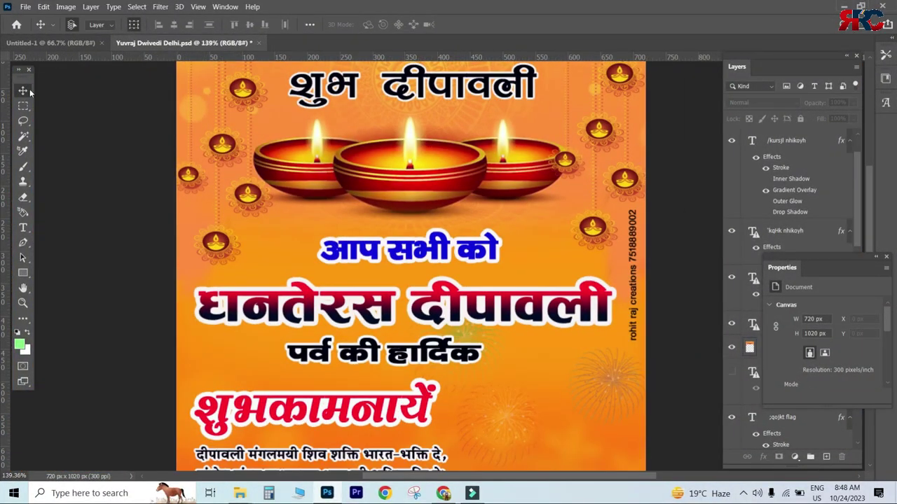
pyautogui.click(451, 85)
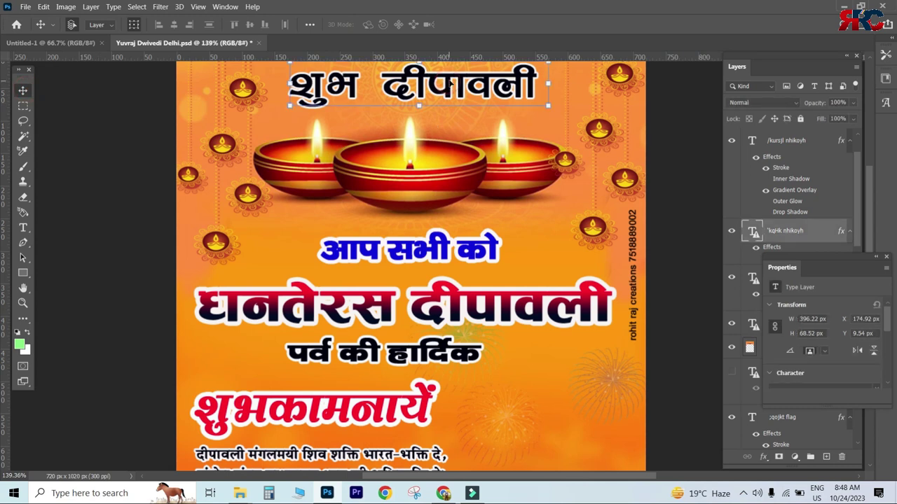
pyautogui.scroll(-3, 522, 220)
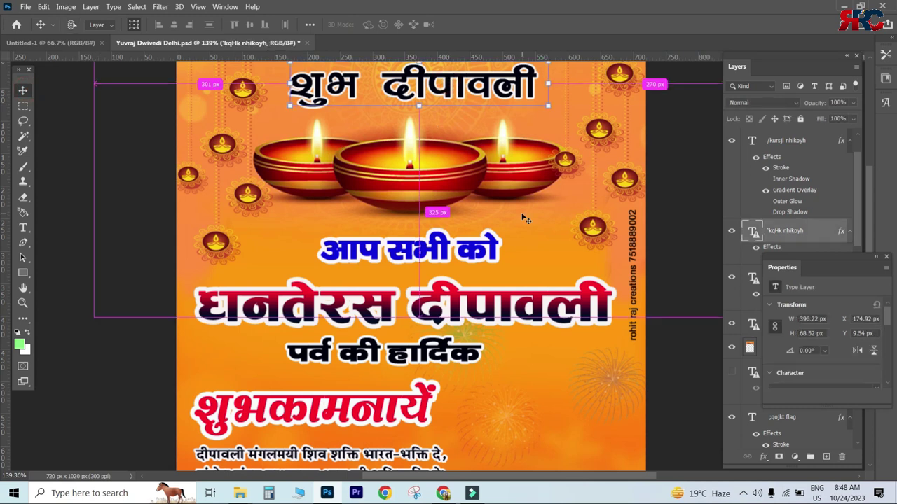
pyautogui.scroll(-2, 522, 219)
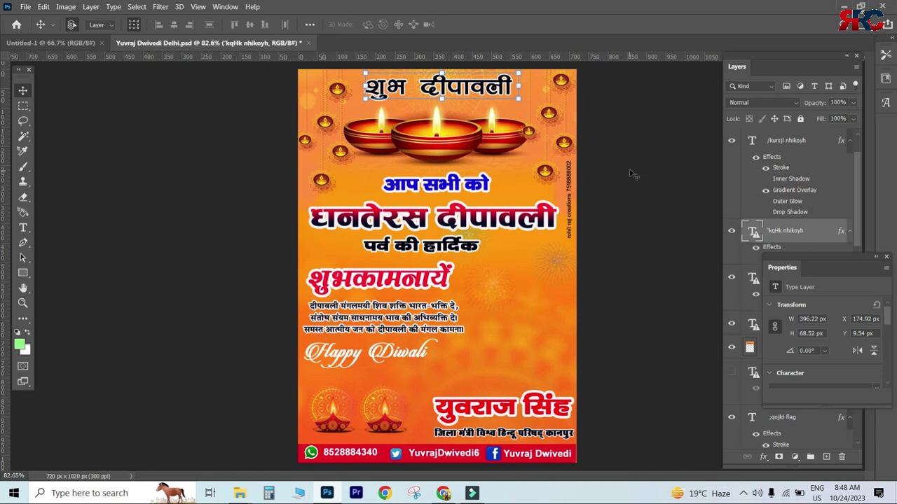
pyautogui.scroll(4, 513, 129)
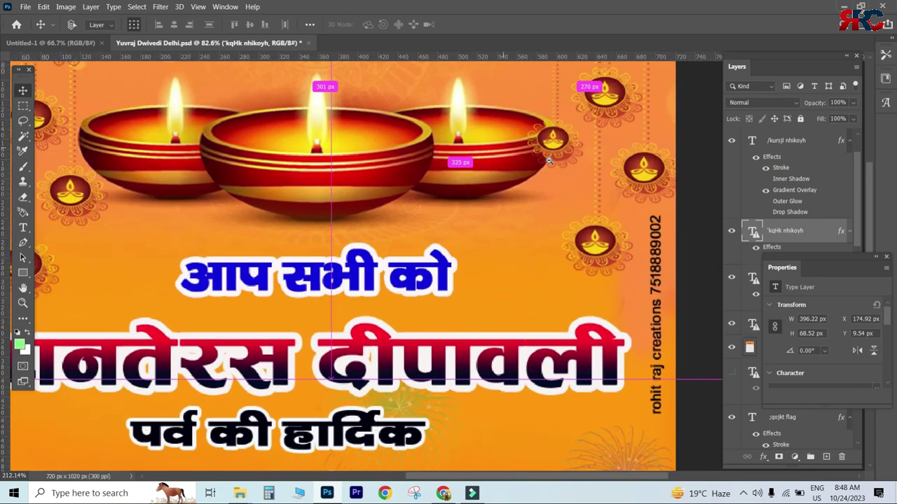
pyautogui.moveTo(408, 154); pyautogui.dragTo(424, 249)
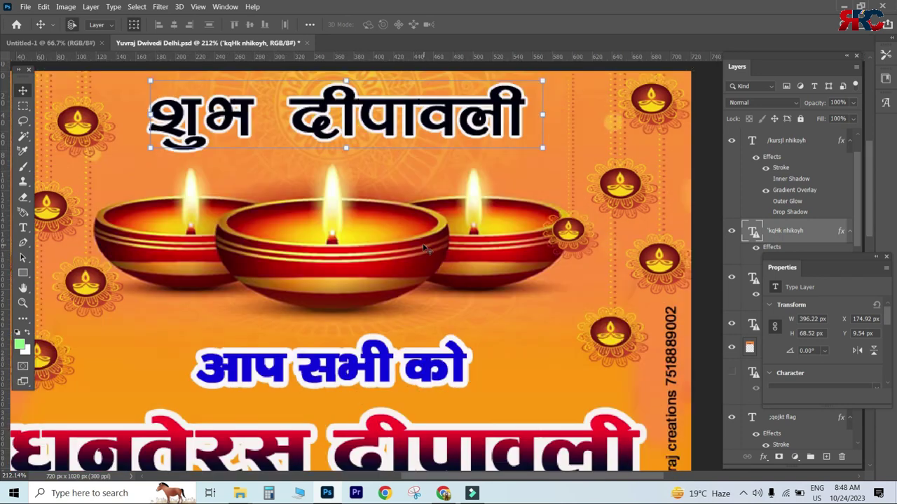
pyautogui.moveTo(286, 231); pyautogui.dragTo(404, 218)
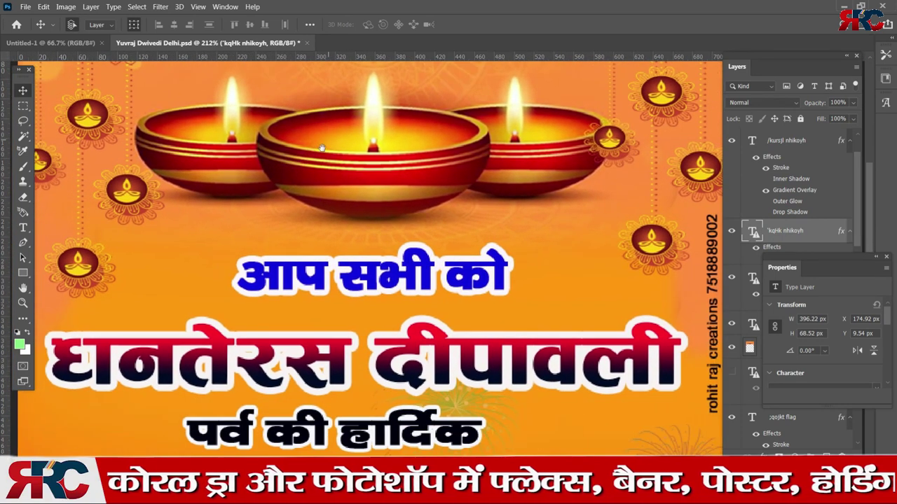
pyautogui.scroll(-2, 444, 340)
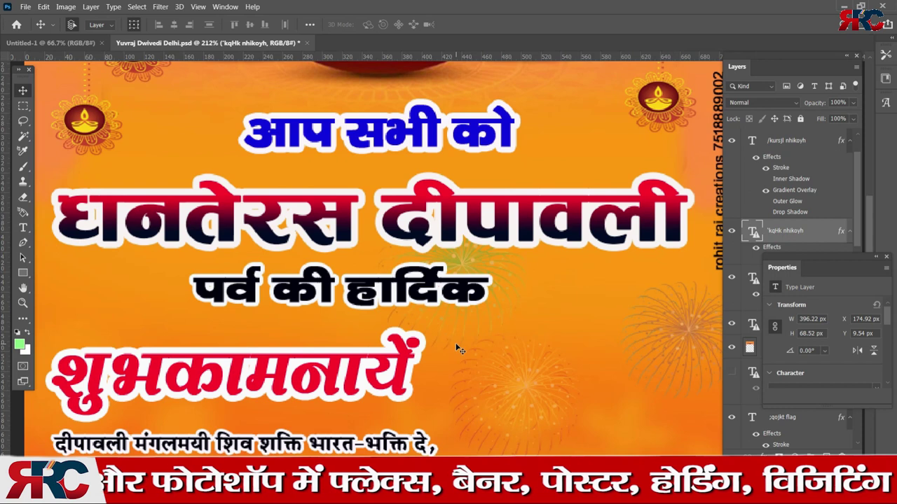
pyautogui.hotkey('ctrl', '0')
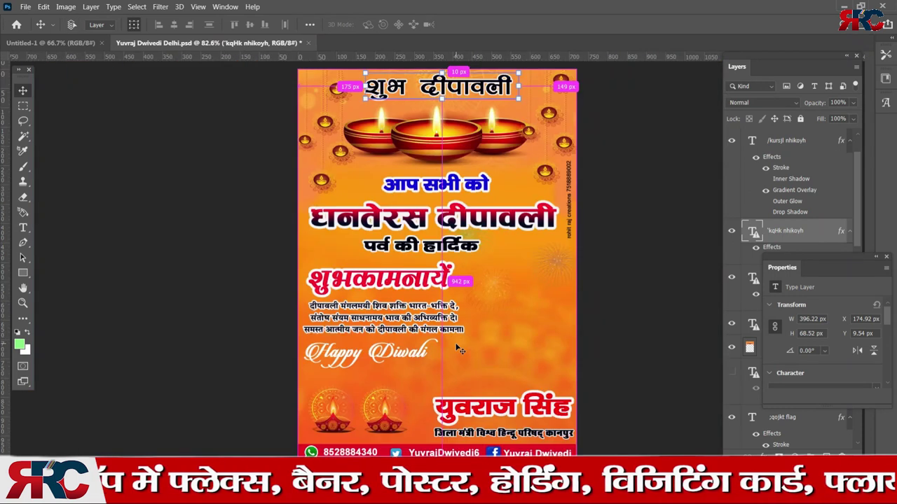
pyautogui.scroll(3, 371, 429)
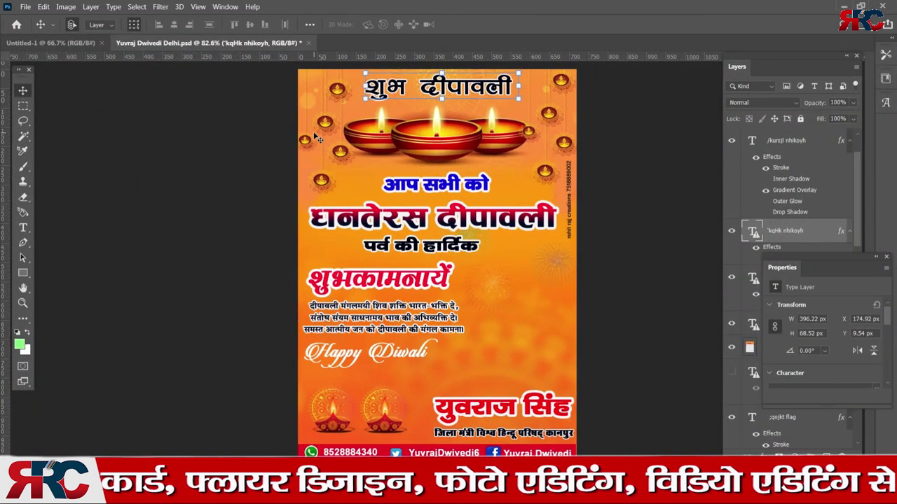
pyautogui.click(510, 330)
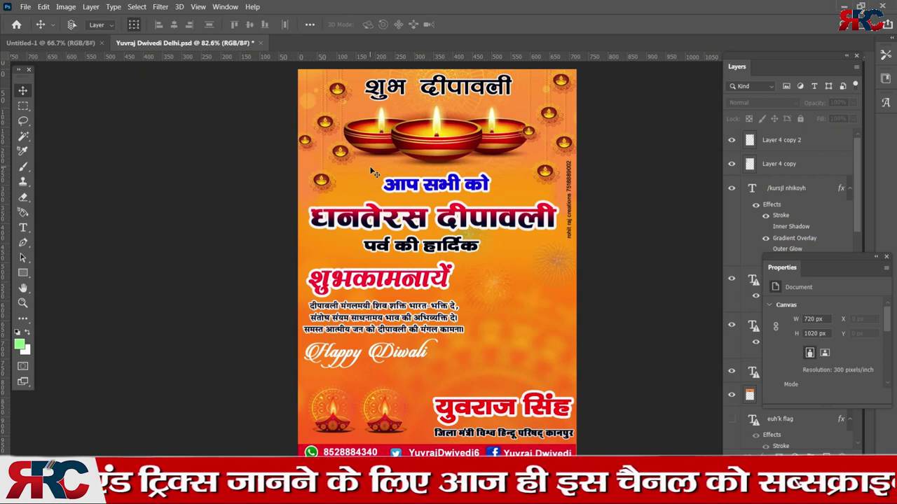
# Step: Create a new white 5×7 inch portrait document at 1500×2100 px and 300 ppi
pyautogui.click(27, 7)
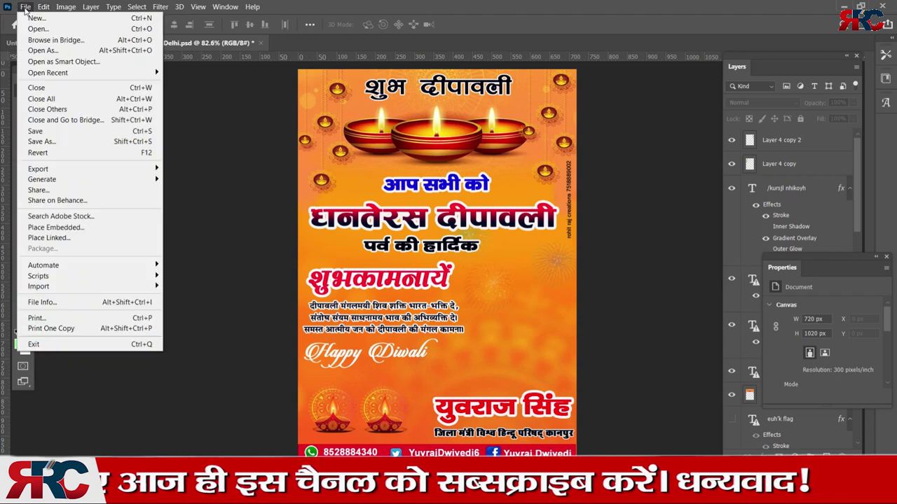
pyautogui.click(37, 17)
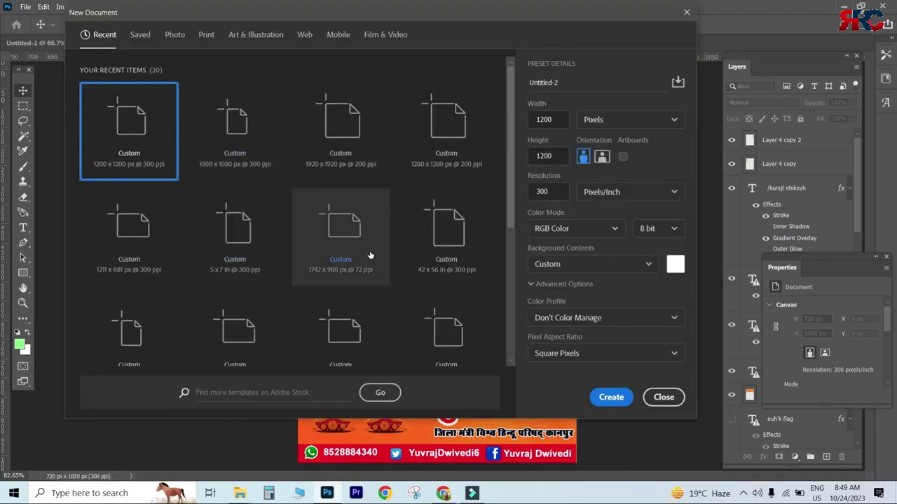
pyautogui.scroll(-2, 509, 263)
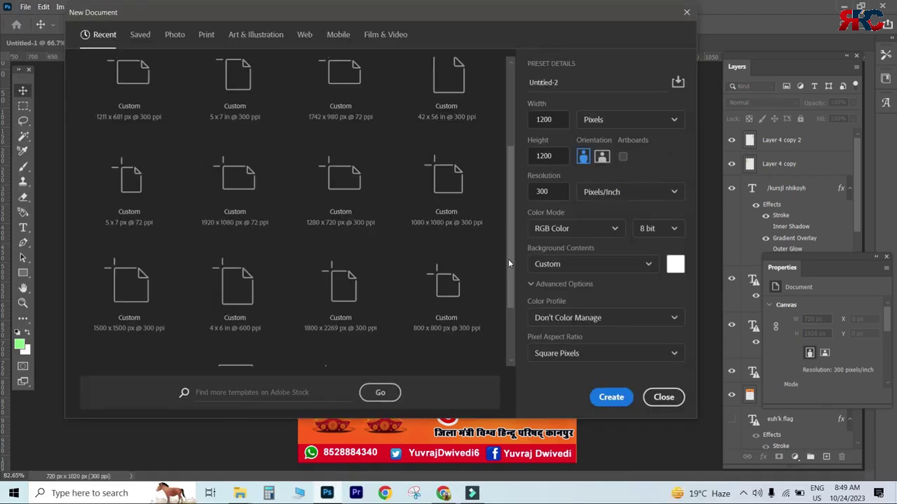
pyautogui.moveTo(508, 258); pyautogui.dragTo(513, 326)
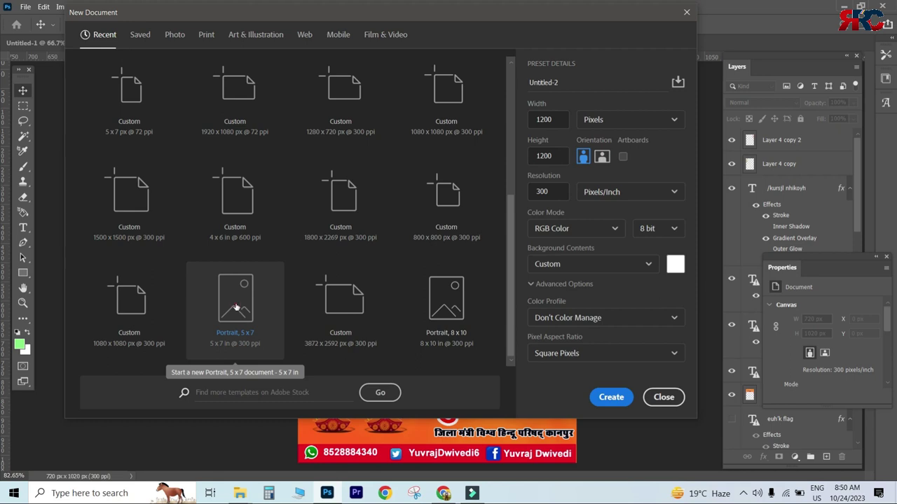
pyautogui.click(236, 306)
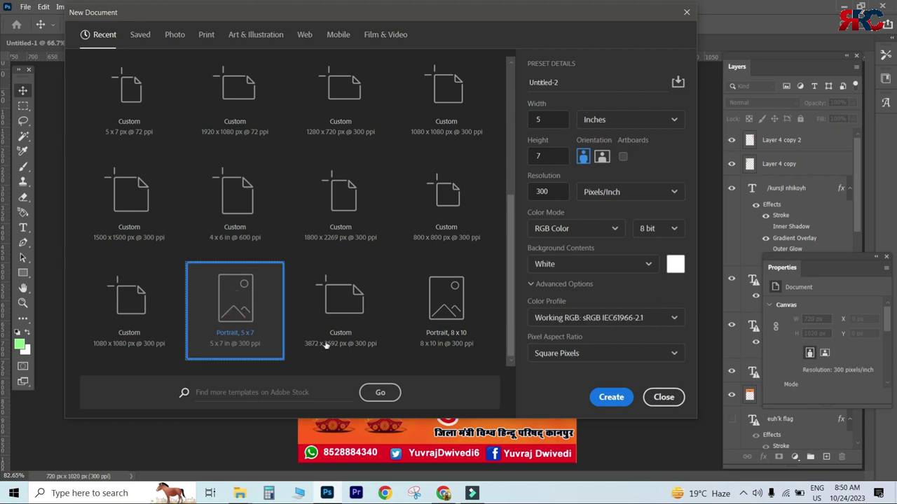
pyautogui.click(611, 397)
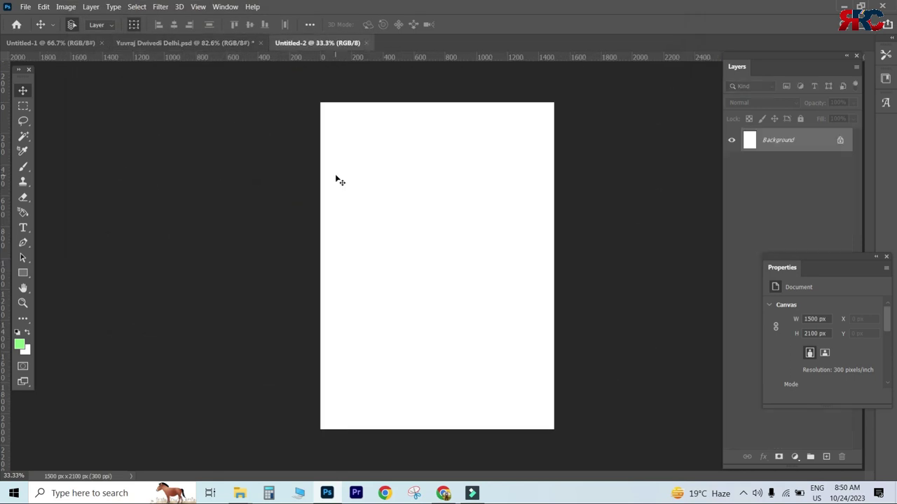
# Step: Float the blank document and the poster in separate windows and close Untitled-1
pyautogui.click(193, 43)
pyautogui.click(311, 44)
pyautogui.moveTo(312, 43); pyautogui.dragTo(322, 75)
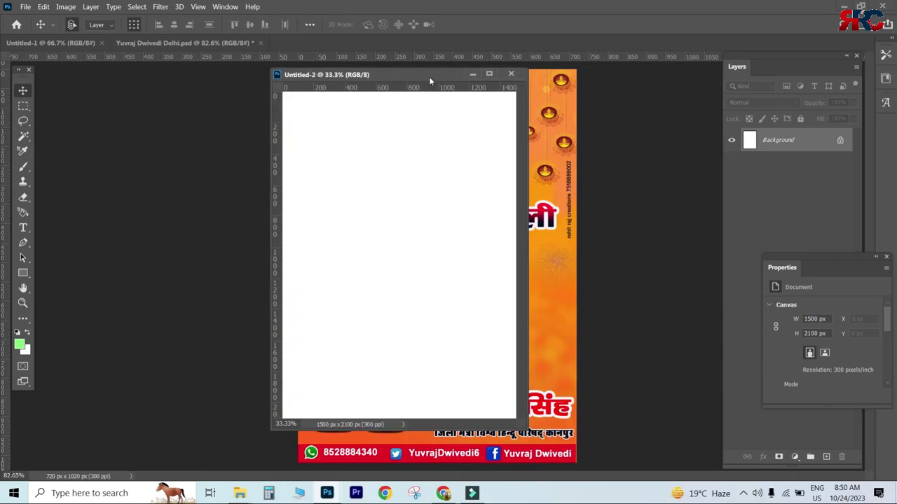
pyautogui.moveTo(430, 81); pyautogui.dragTo(216, 90)
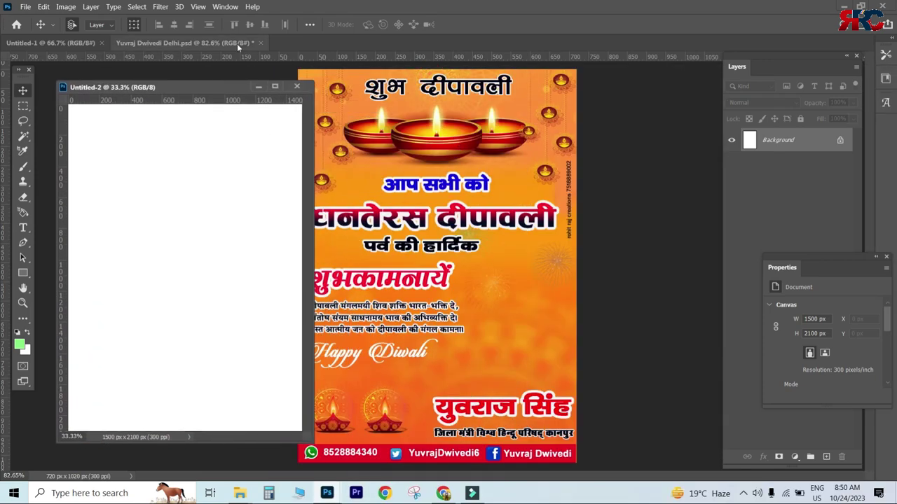
pyautogui.moveTo(224, 45)
pyautogui.mouseDown()
pyautogui.moveTo(266, 68)
pyautogui.moveTo(457, 80)
pyautogui.mouseUp()
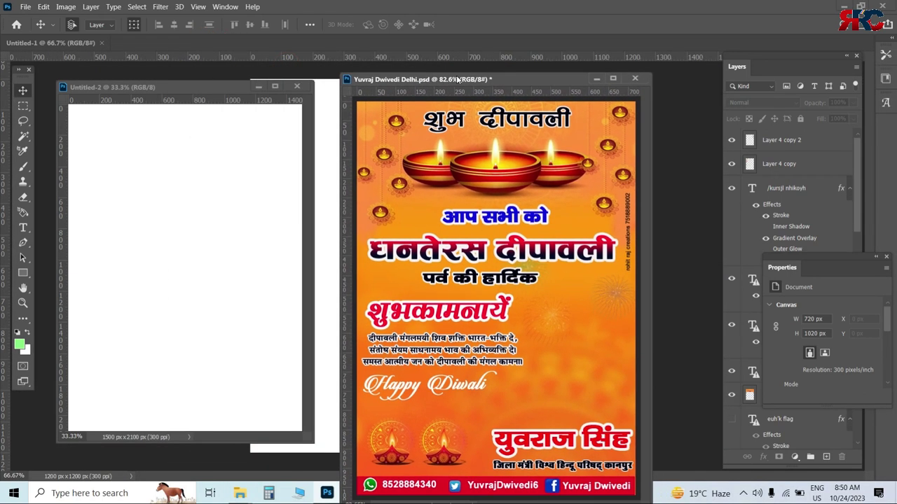
pyautogui.click(72, 44)
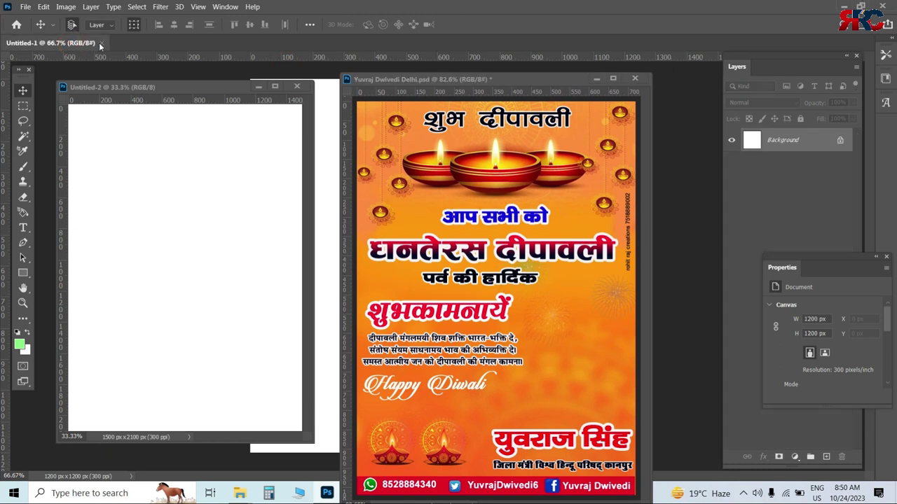
pyautogui.click(100, 43)
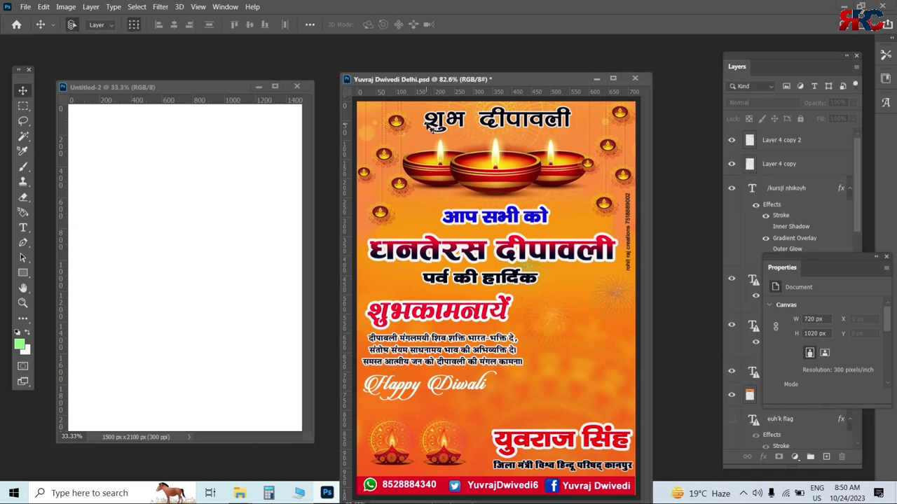
# Step: Place the blank document window beside the poster and enlarge it to show the canvas
pyautogui.moveTo(454, 81); pyautogui.dragTo(491, 51)
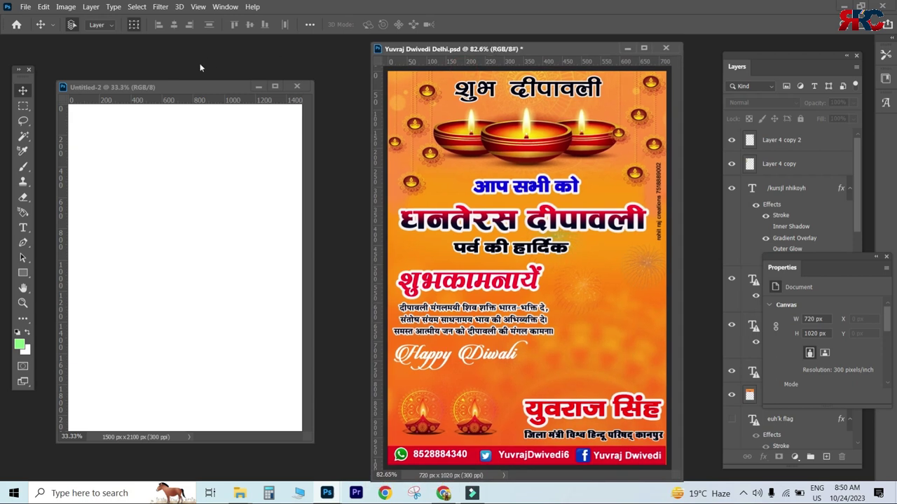
pyautogui.moveTo(192, 86); pyautogui.dragTo(215, 65)
pyautogui.moveTo(290, 412); pyautogui.dragTo(291, 441)
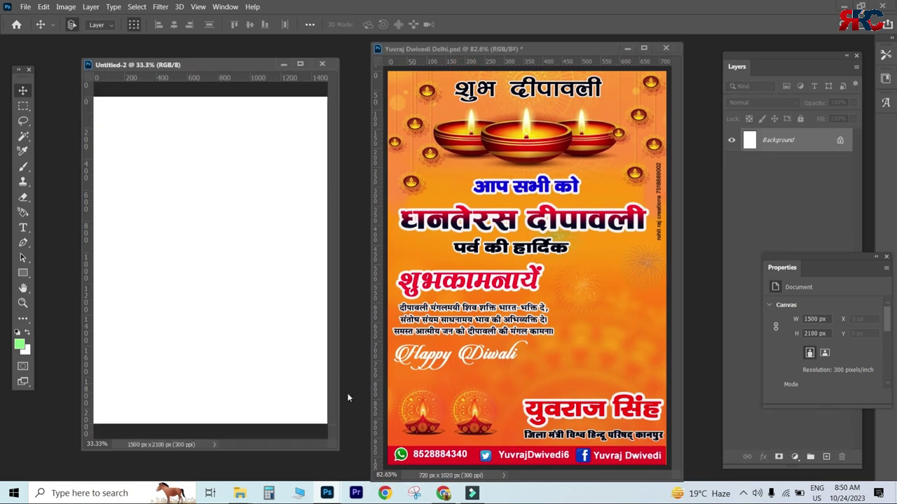
pyautogui.click(596, 297)
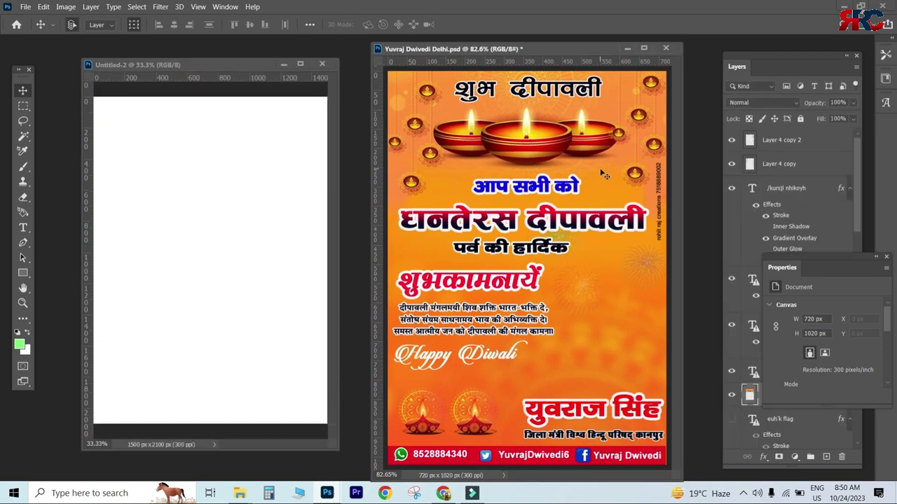
pyautogui.moveTo(543, 123)
pyautogui.mouseDown()
pyautogui.moveTo(591, 193)
pyautogui.moveTo(590, 170)
pyautogui.mouseUp()
# Step: Search Google Images for 'diwali background' in a new Chrome tab
pyautogui.click(443, 494)
pyautogui.click(303, 10)
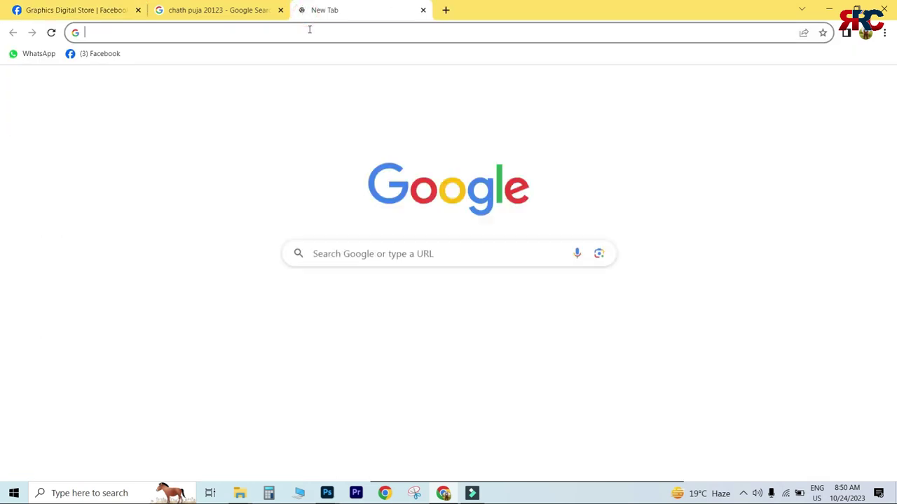
pyautogui.click(309, 30)
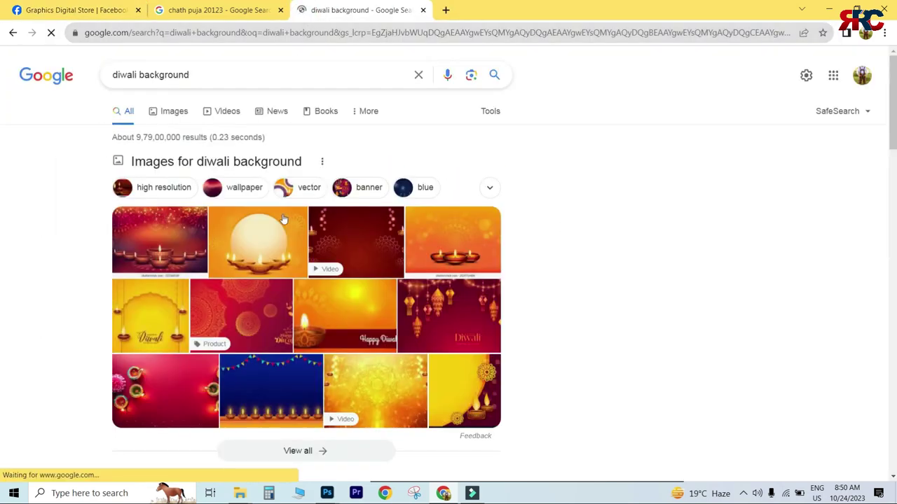
pyautogui.click(173, 112)
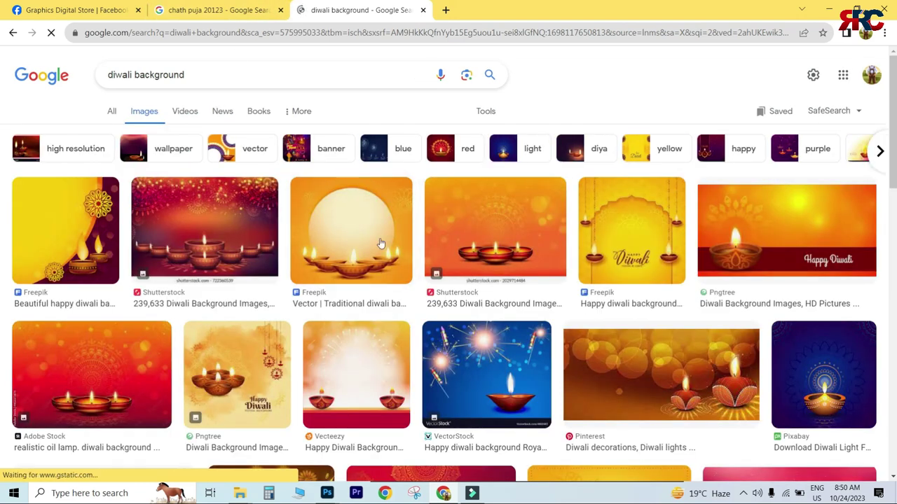
# Step: Copy Freepik's 'Traditional diwali background' image from its preview
pyautogui.click(516, 234)
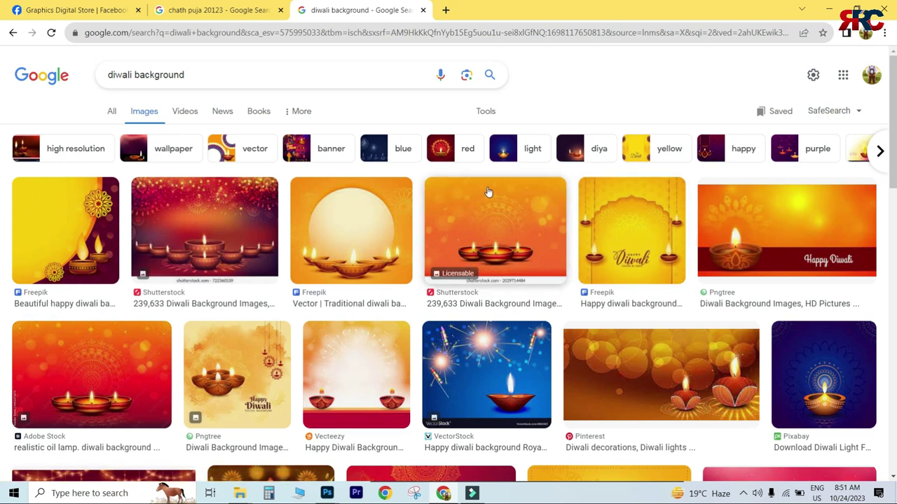
pyautogui.click(356, 222)
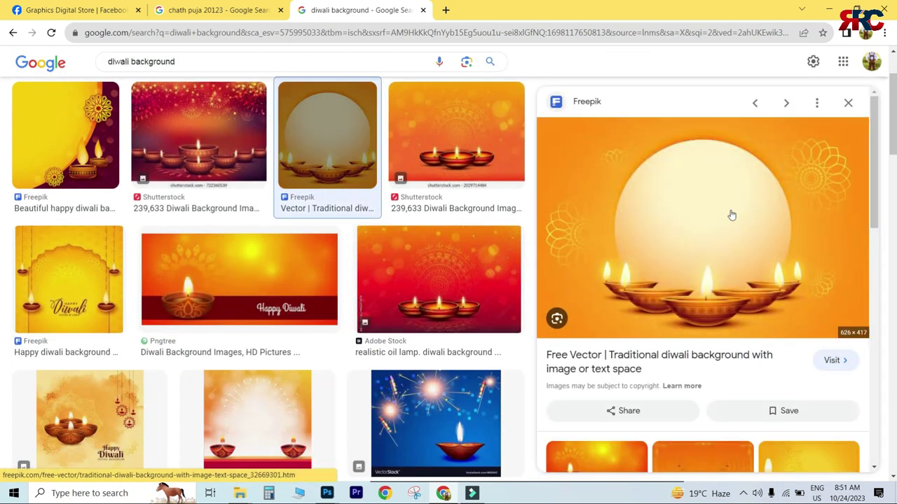
pyautogui.rightClick(700, 184)
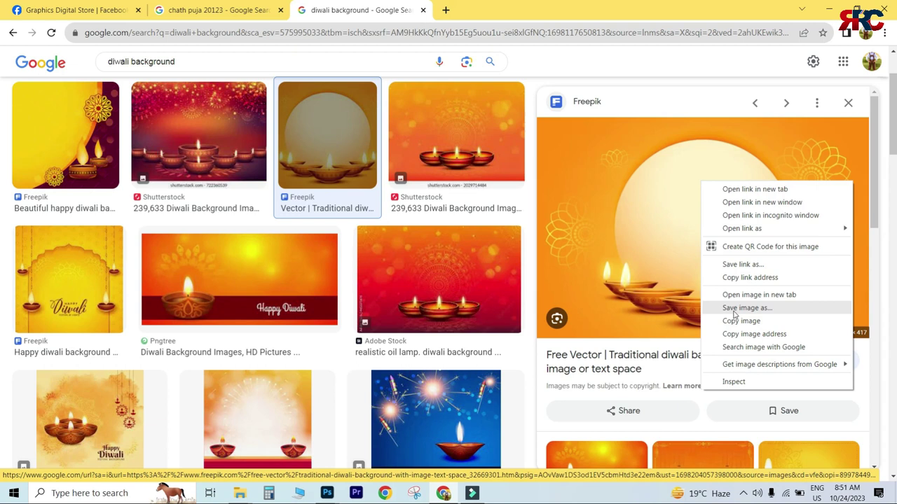
pyautogui.click(746, 324)
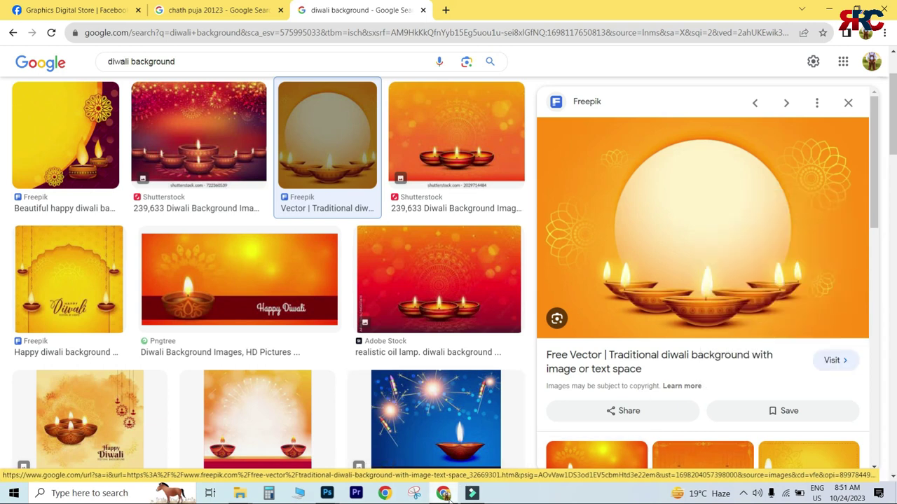
pyautogui.moveTo(327, 493)
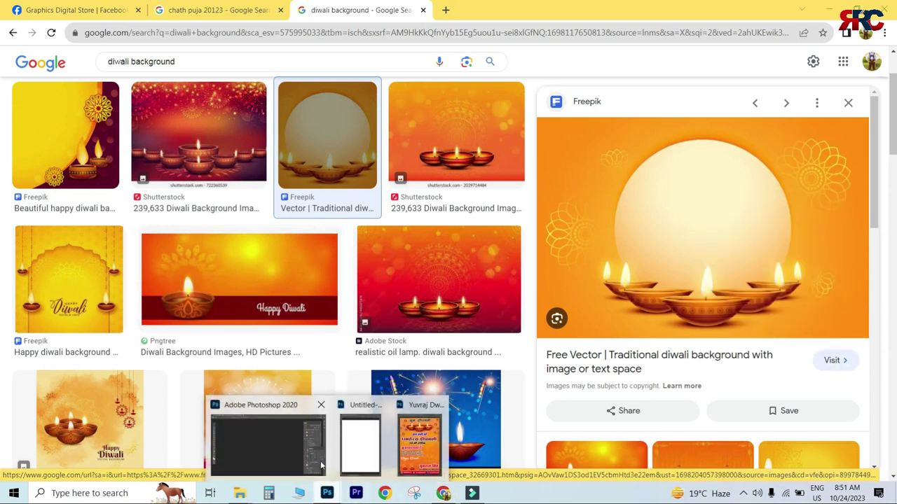
# Step: Paste the diya background into Untitled-2 and scale it to full canvas width at the top
pyautogui.click(394, 450)
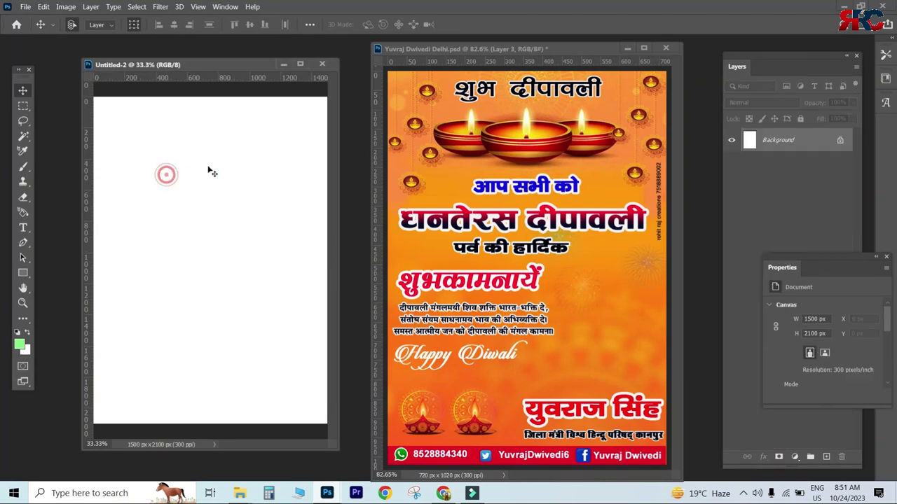
pyautogui.click(179, 191)
pyautogui.hotkey('ctrl', 'v')
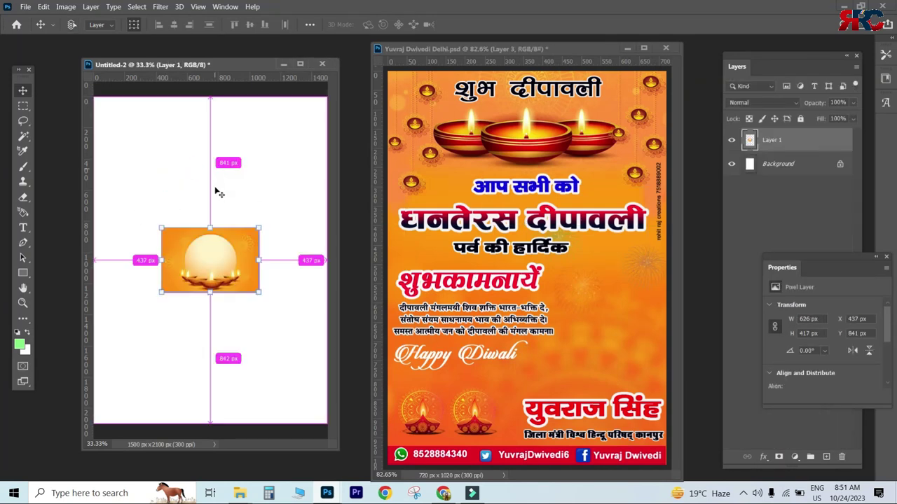
pyautogui.moveTo(256, 239); pyautogui.dragTo(256, 238)
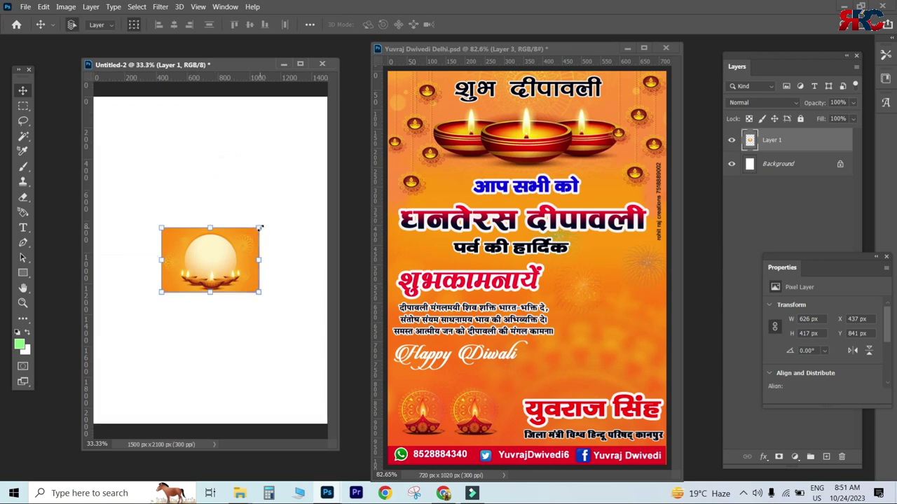
pyautogui.hotkey('ctrl', 't')
pyautogui.moveTo(258, 228); pyautogui.dragTo(345, 172)
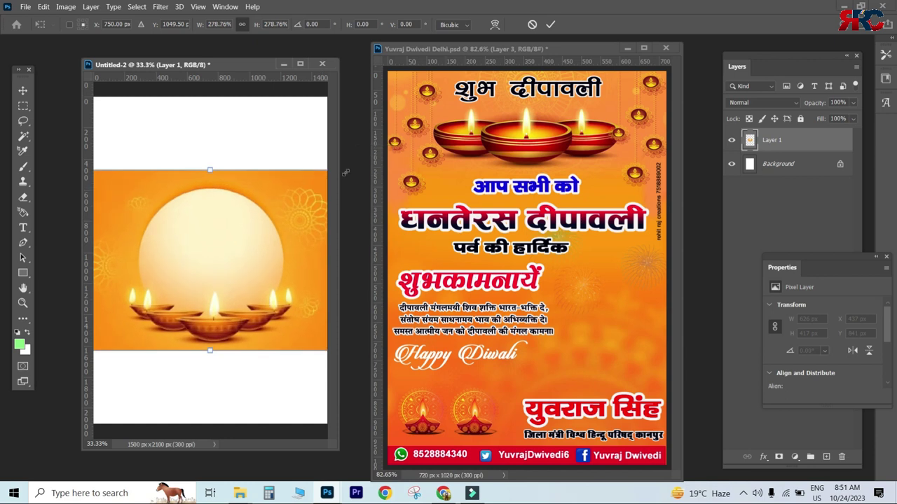
pyautogui.moveTo(276, 205); pyautogui.dragTo(255, 166)
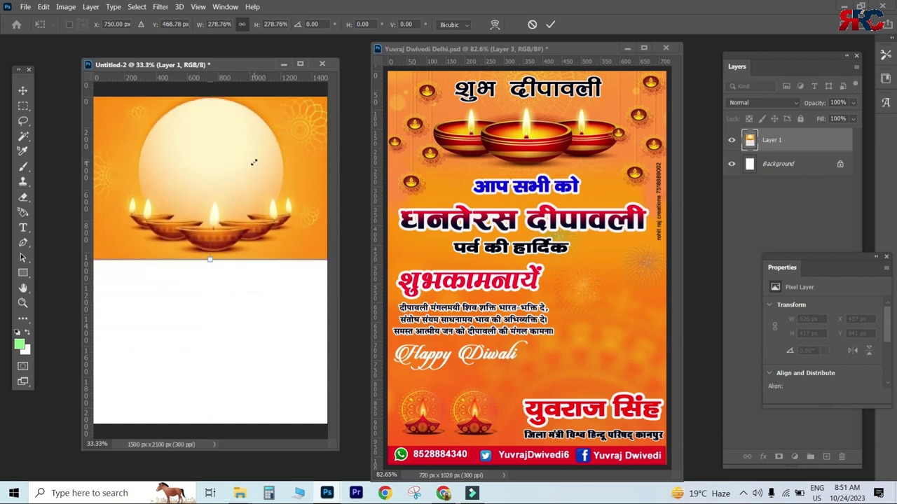
pyautogui.press('Return')
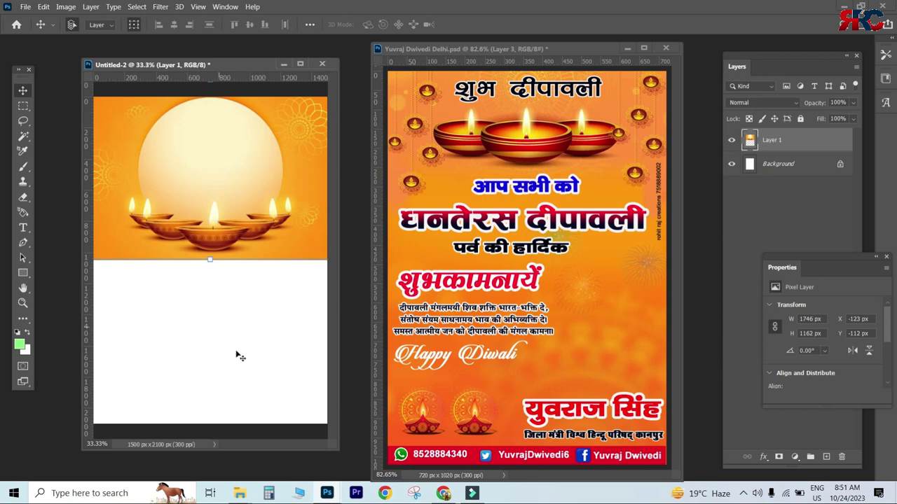
# Step: Copy Adobe Stock's dark red 'Elegant happy diwali decorative colorful background' image
pyautogui.click(443, 493)
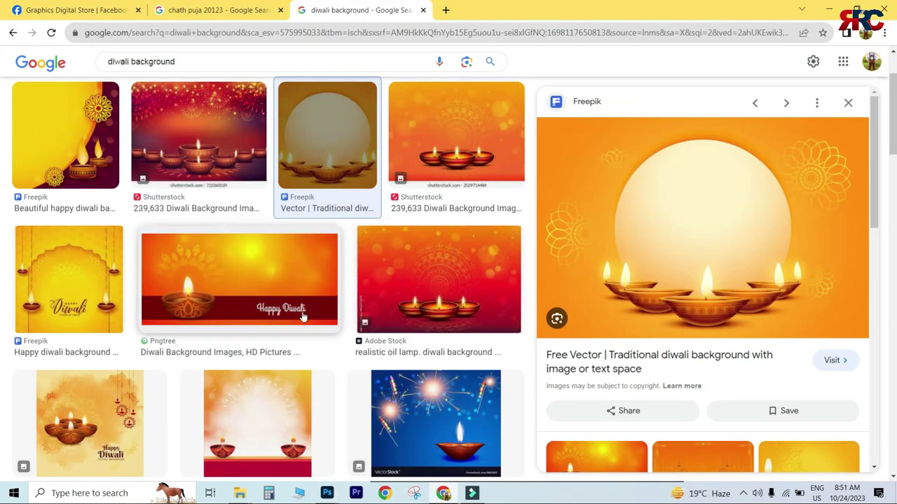
pyautogui.scroll(-3, 248, 327)
pyautogui.scroll(-3, 249, 327)
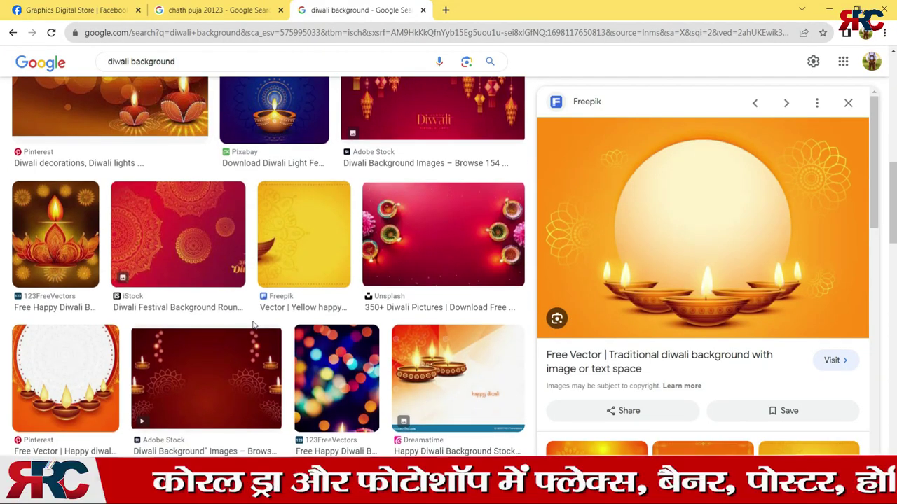
pyautogui.scroll(-1, 251, 325)
pyautogui.scroll(2, 252, 325)
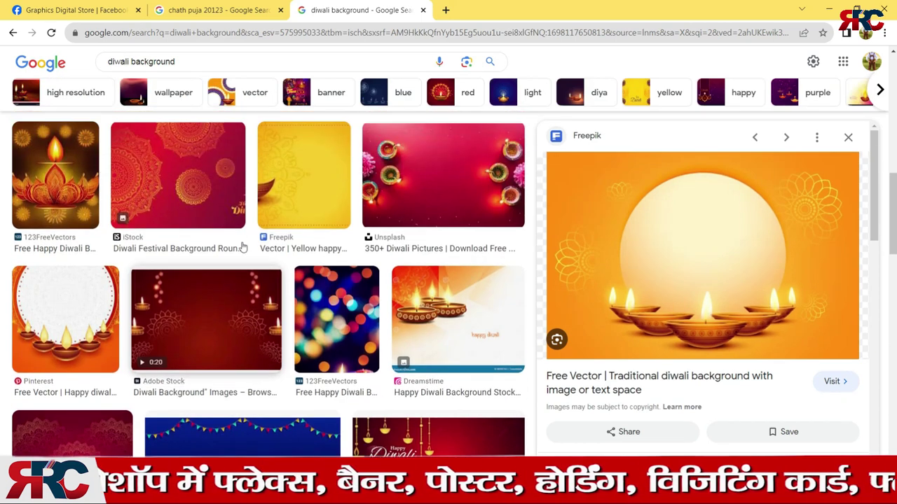
pyautogui.scroll(-1, 210, 301)
pyautogui.click(212, 292)
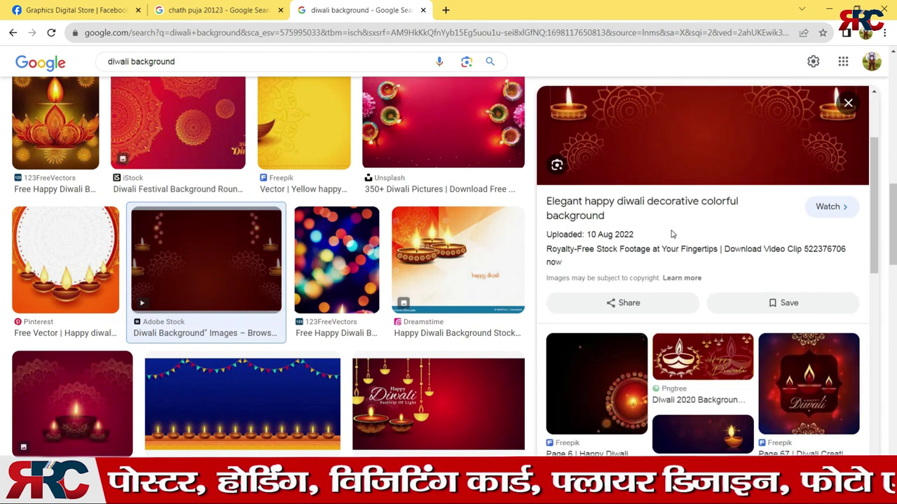
pyautogui.rightClick(684, 174)
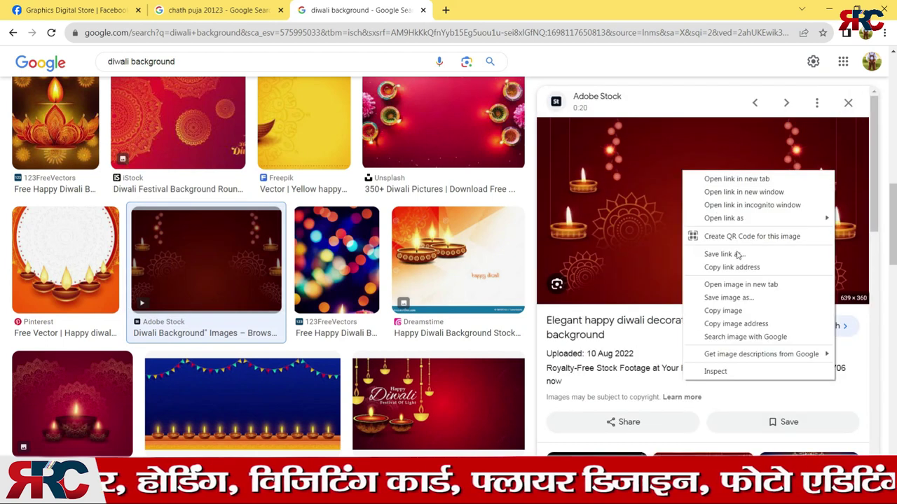
pyautogui.click(732, 312)
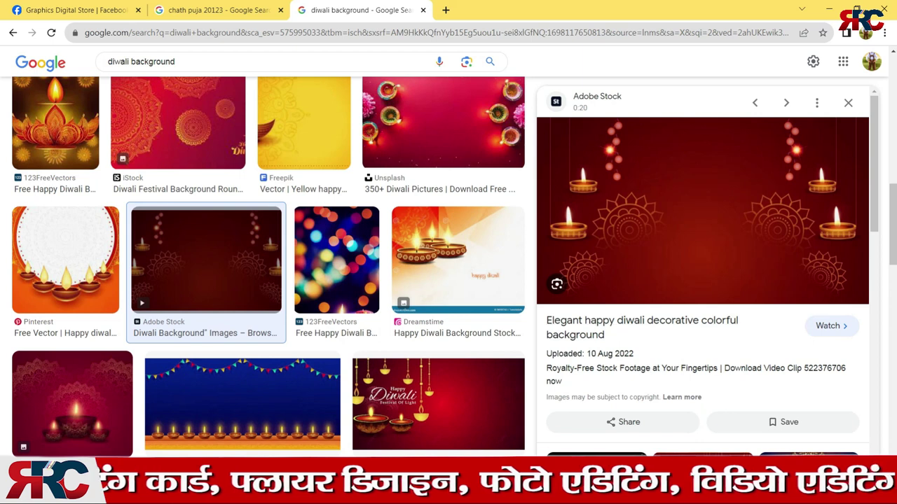
# Step: Paste the dark red background into Untitled-2 and stretch it to fill the lower canvas
pyautogui.click(417, 421)
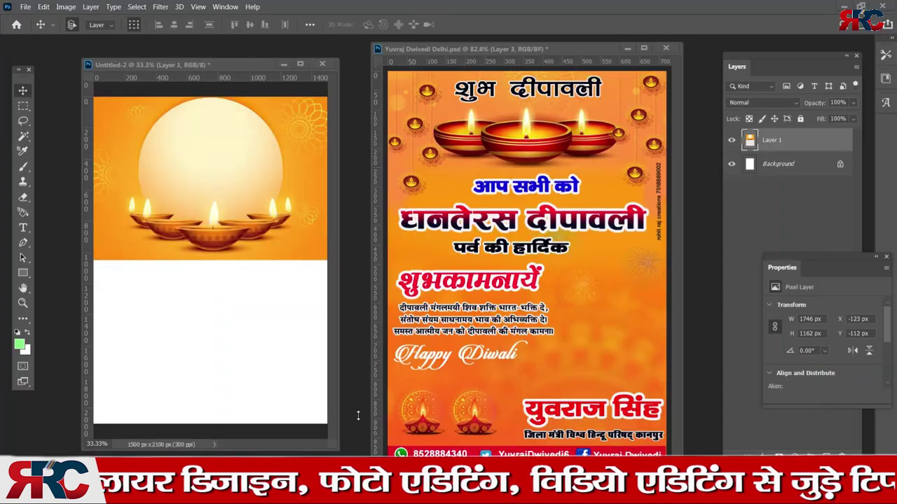
pyautogui.click(217, 316)
pyautogui.hotkey('ctrl', 'v')
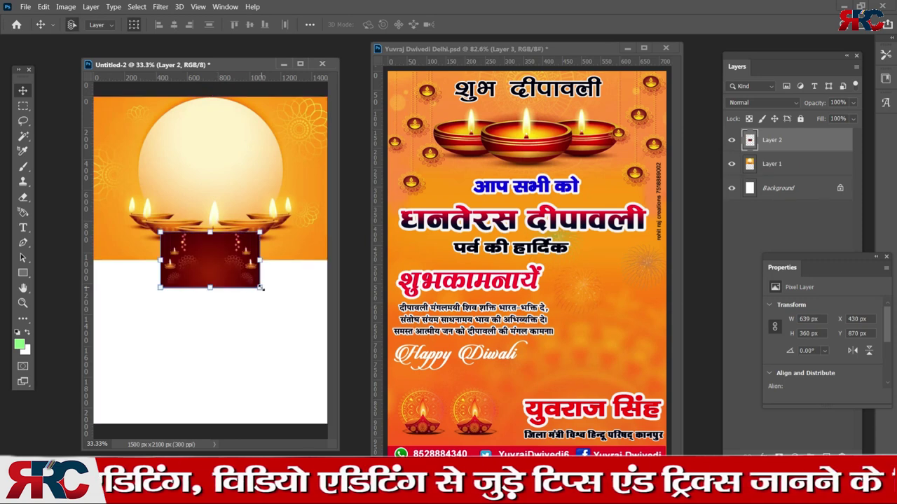
pyautogui.moveTo(260, 287)
pyautogui.mouseDown()
pyautogui.moveTo(220, 276)
pyautogui.moveTo(220, 352)
pyautogui.mouseUp()
pyautogui.moveTo(219, 363); pyautogui.dragTo(219, 354)
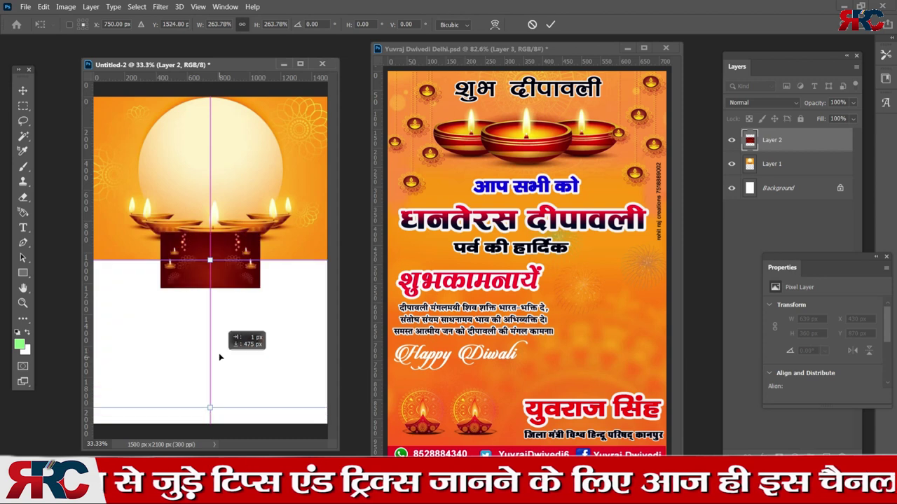
pyautogui.moveTo(211, 409); pyautogui.dragTo(208, 443)
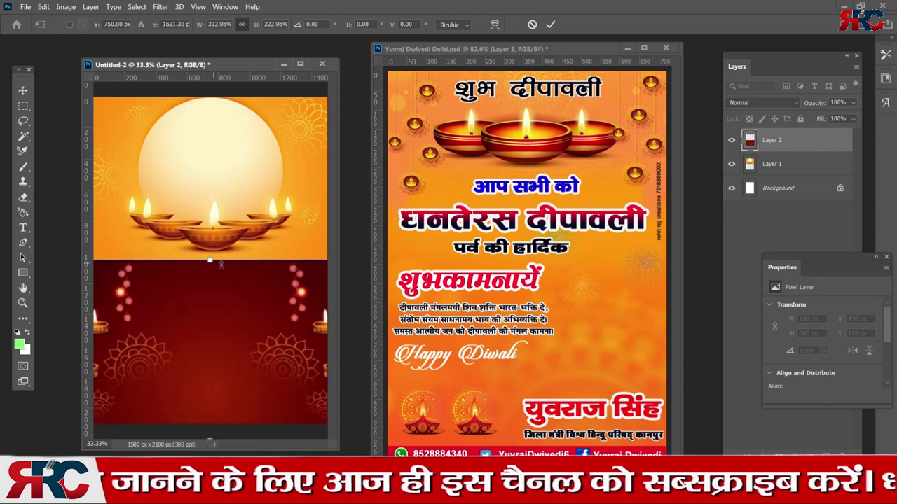
pyautogui.press('Return')
# Step: Stretch the red layer's top edge upward and shift it slightly lower beneath the diya image
pyautogui.click(271, 188)
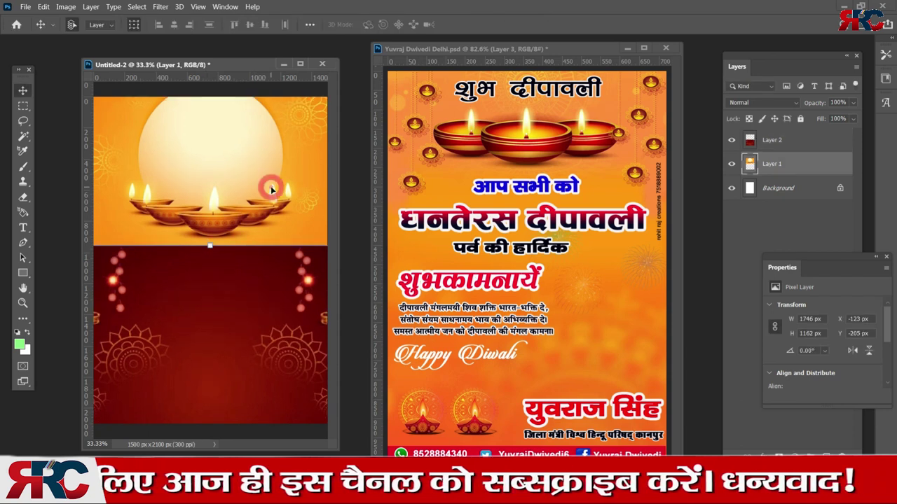
pyautogui.click(213, 317)
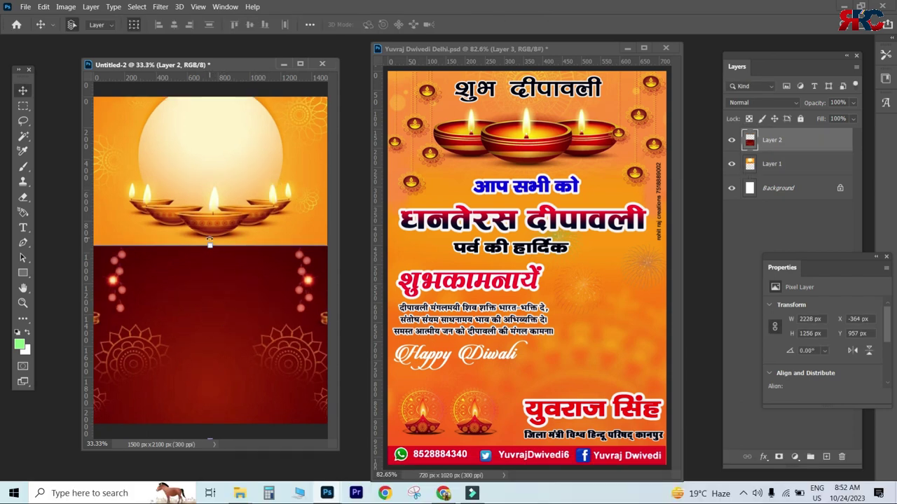
pyautogui.hotkey('ctrl', 't')
pyautogui.moveTo(210, 246); pyautogui.dragTo(210, 239)
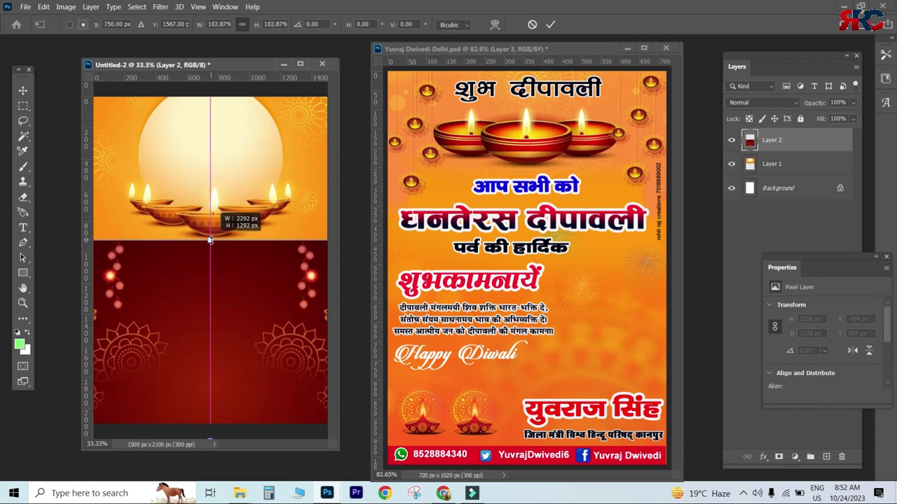
pyautogui.press('Return')
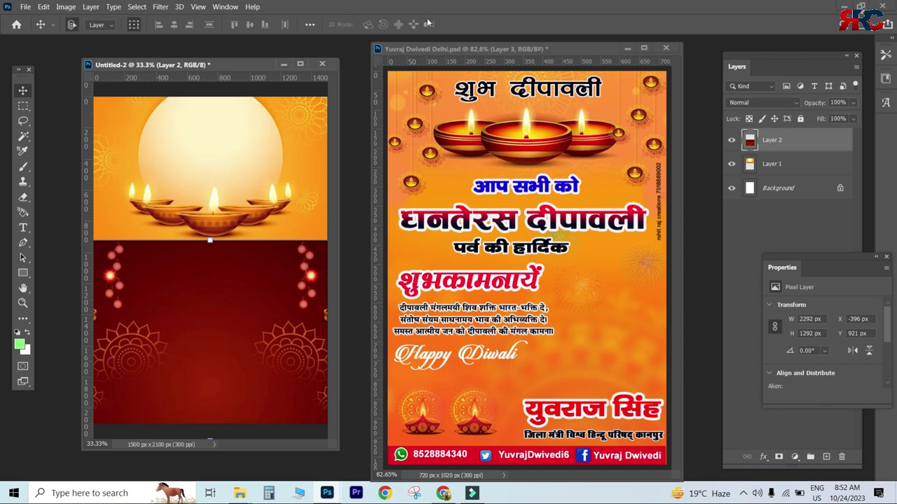
pyautogui.click(301, 65)
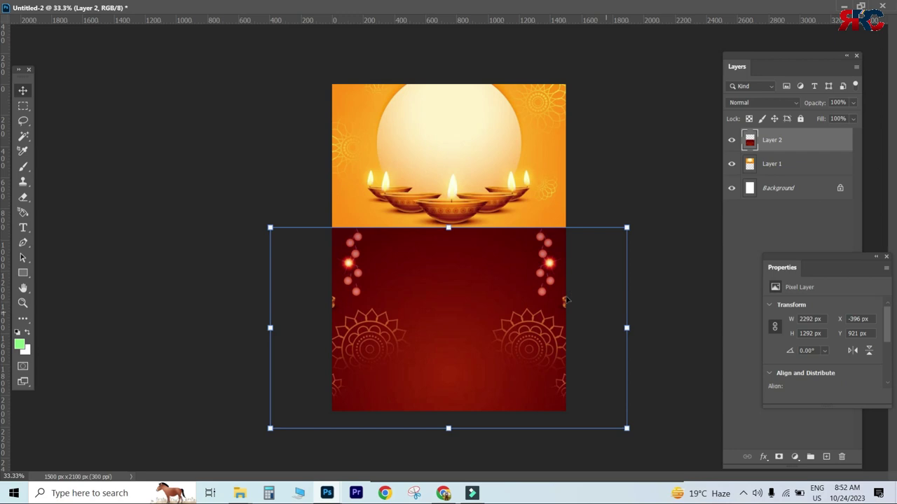
pyautogui.moveTo(508, 273); pyautogui.dragTo(470, 287)
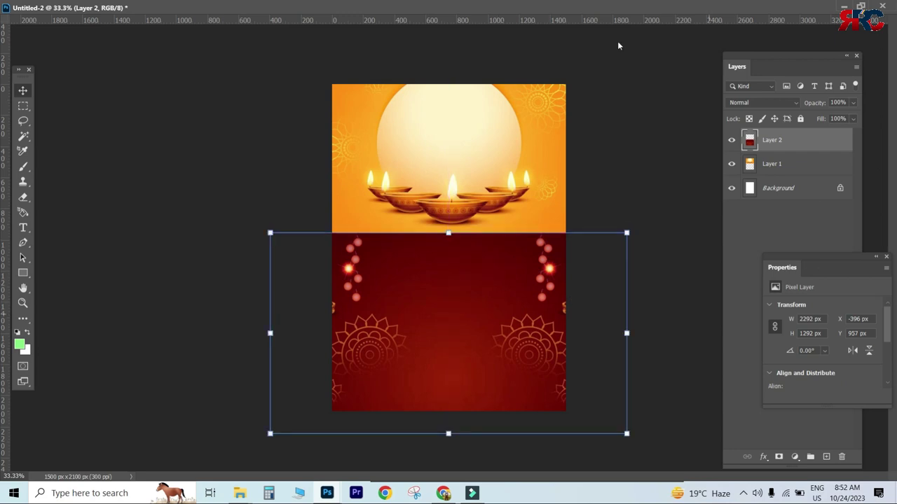
pyautogui.click(23, 197)
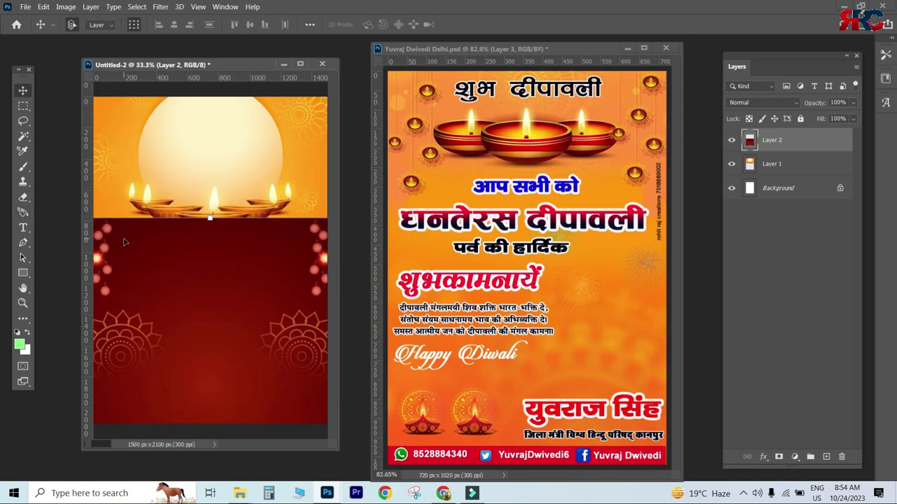
# Step: Erase the bokeh dots along the red layer's top edge with a 300 px eraser at 70% flow
pyautogui.press('e')
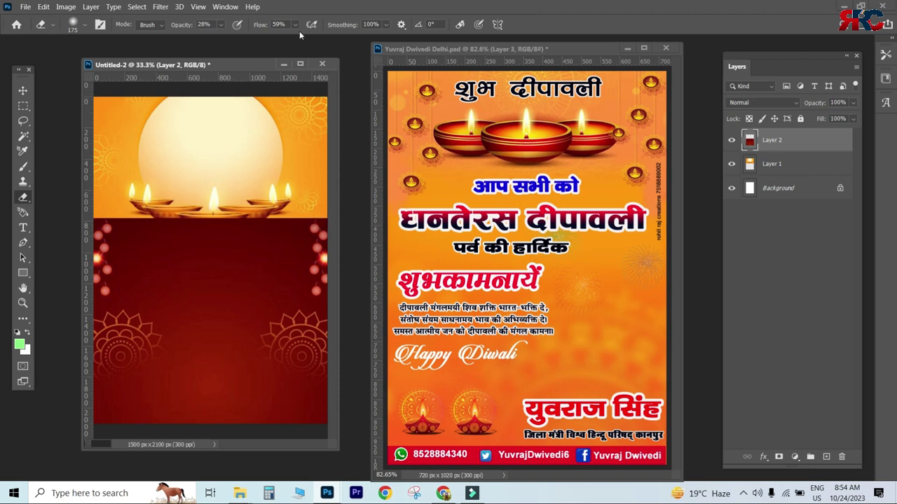
pyautogui.click(220, 25)
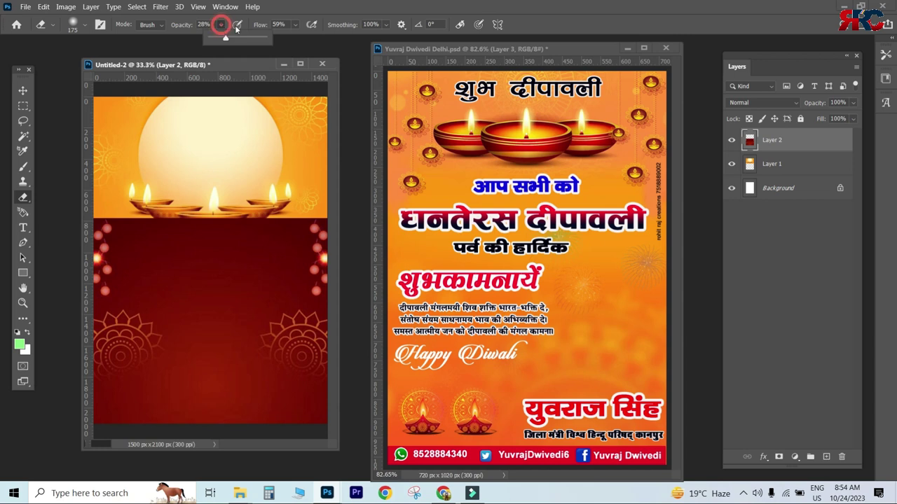
pyautogui.click(295, 25)
pyautogui.moveTo(304, 38); pyautogui.dragTo(309, 38)
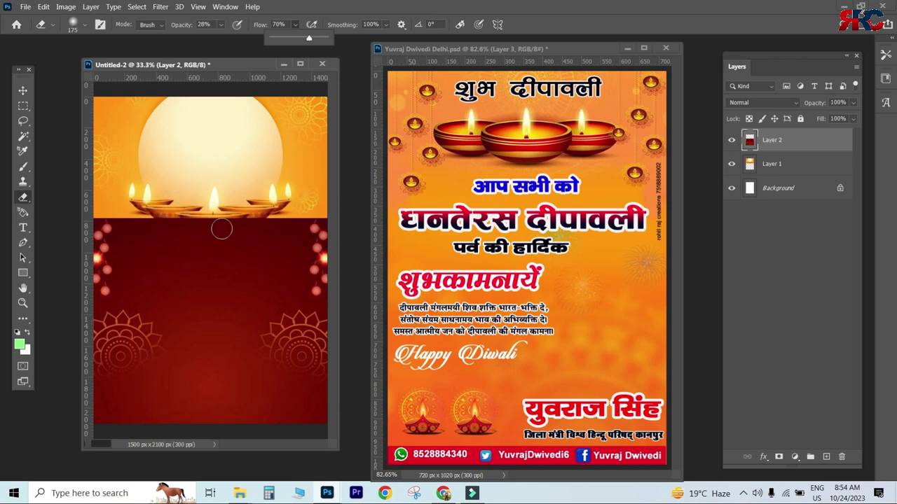
pyautogui.press(']')
pyautogui.press(']')
pyautogui.press(']')
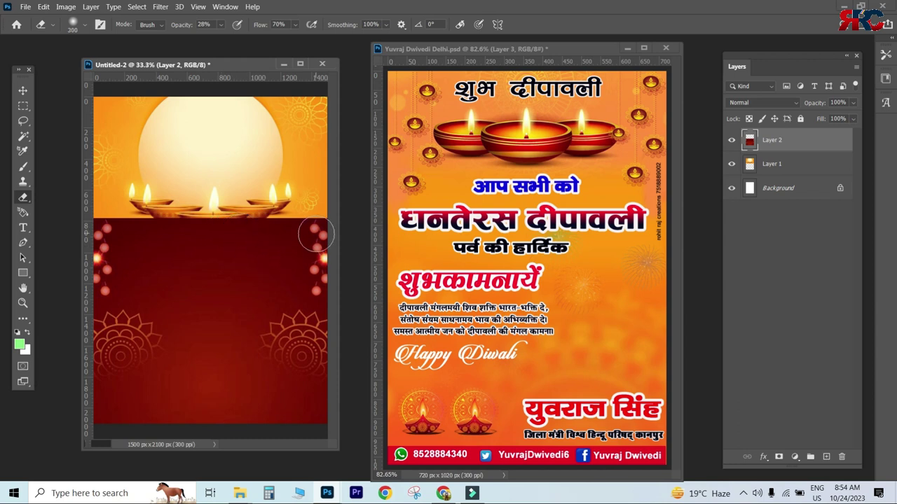
pyautogui.moveTo(315, 234)
pyautogui.mouseDown()
pyautogui.moveTo(314, 224)
pyautogui.moveTo(209, 223)
pyautogui.moveTo(163, 203)
pyautogui.moveTo(156, 221)
pyautogui.mouseUp()
# Step: Soften the seam under the diyas with the eraser at 49% then 31% opacity
pyautogui.click(220, 25)
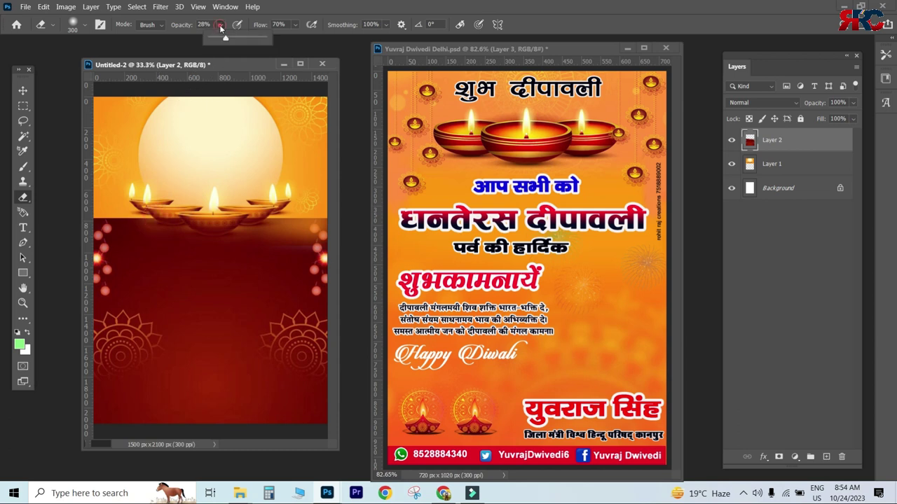
pyautogui.moveTo(222, 37); pyautogui.dragTo(236, 37)
pyautogui.moveTo(182, 234); pyautogui.dragTo(217, 223)
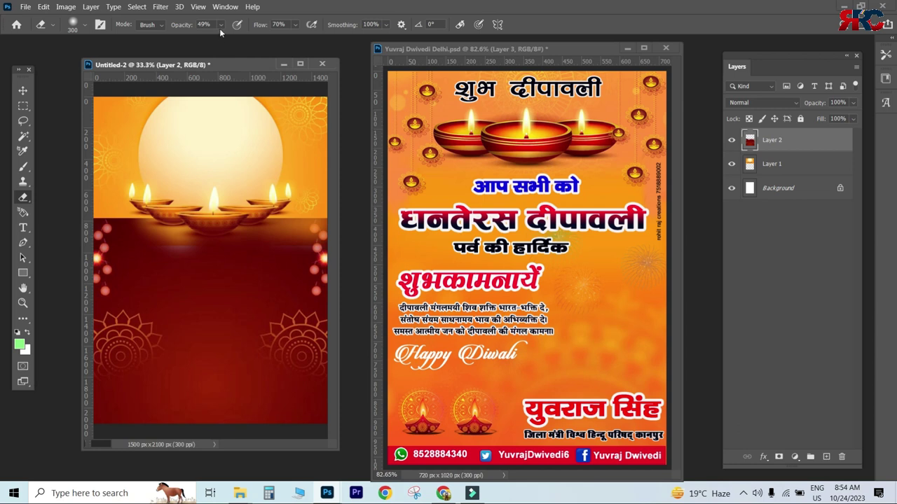
pyautogui.moveTo(226, 37); pyautogui.dragTo(216, 37)
pyautogui.moveTo(250, 256)
pyautogui.mouseDown()
pyautogui.moveTo(278, 223)
pyautogui.moveTo(319, 211)
pyautogui.moveTo(82, 213)
pyautogui.mouseUp()
pyautogui.press('[')
pyautogui.press('[')
pyautogui.press('[')
pyautogui.press('5')
pyautogui.press('5')
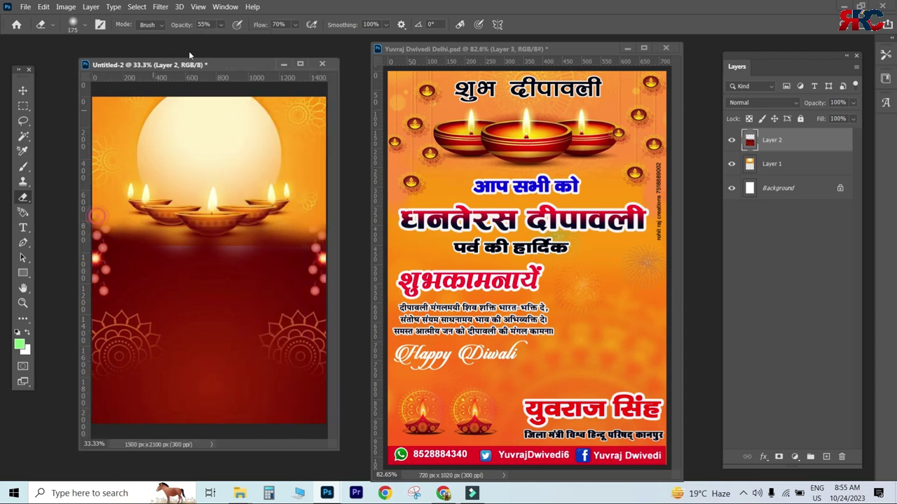
# Step: Stretch the red layer upward toward the diyas and nudge it slightly lower
pyautogui.hotkey('ctrl', 't')
pyautogui.moveTo(208, 217); pyautogui.dragTo(207, 201)
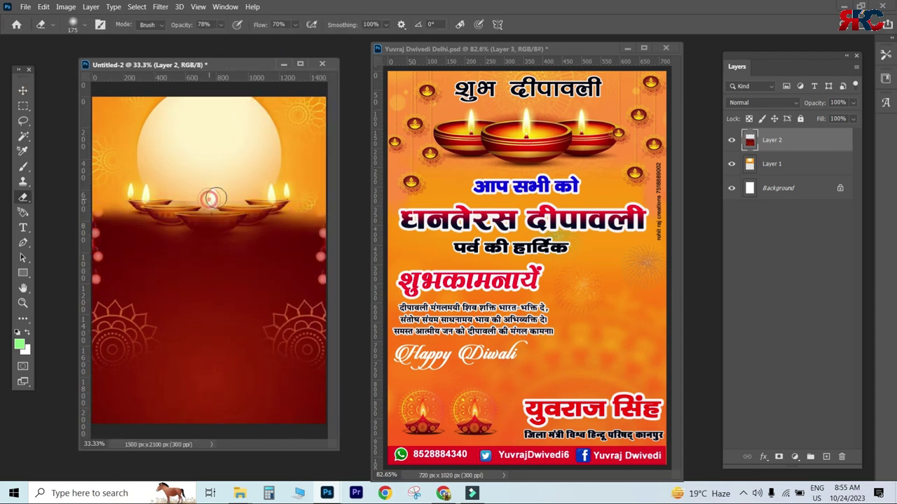
pyautogui.press('Return')
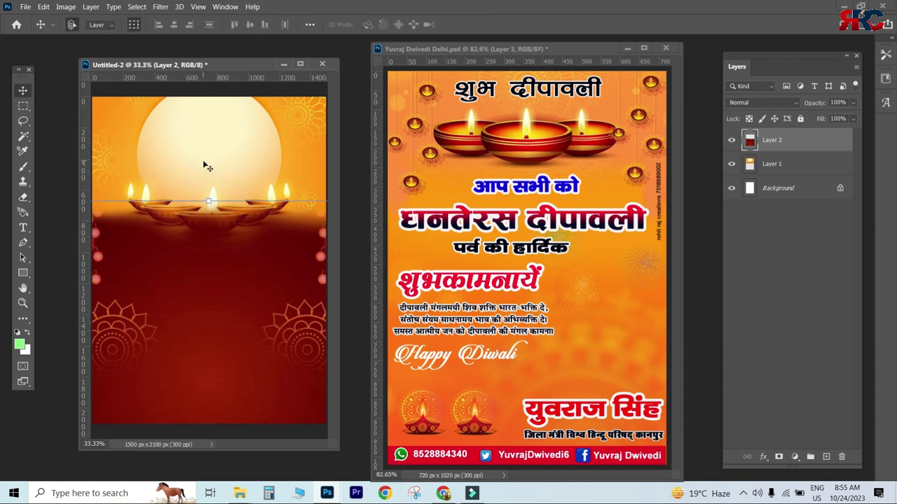
pyautogui.moveTo(241, 266); pyautogui.dragTo(237, 271)
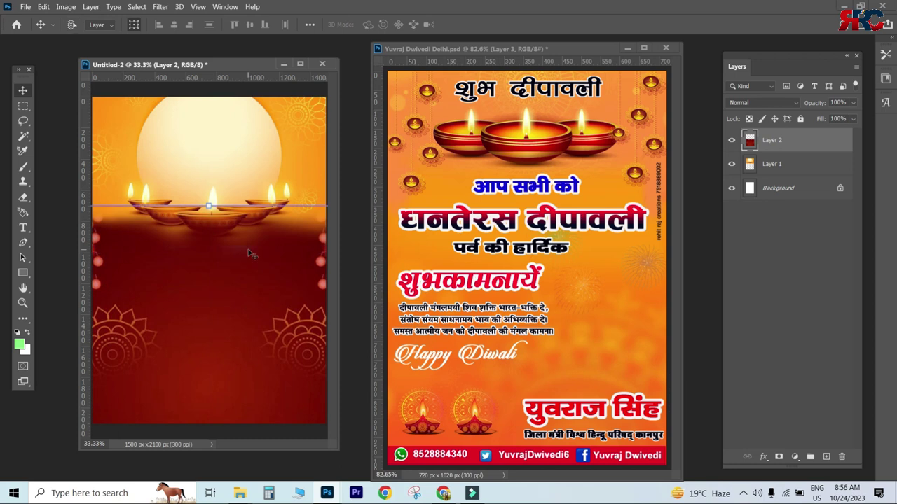
# Step: Brighten the red background with a Curves adjustment and nudge the diya image upward
pyautogui.hotkey('ctrl', 'm')
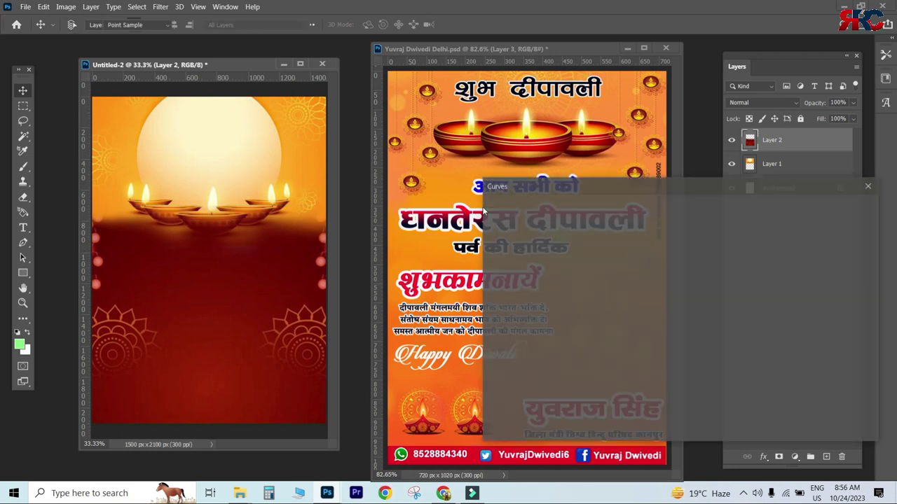
pyautogui.moveTo(621, 306); pyautogui.dragTo(597, 299)
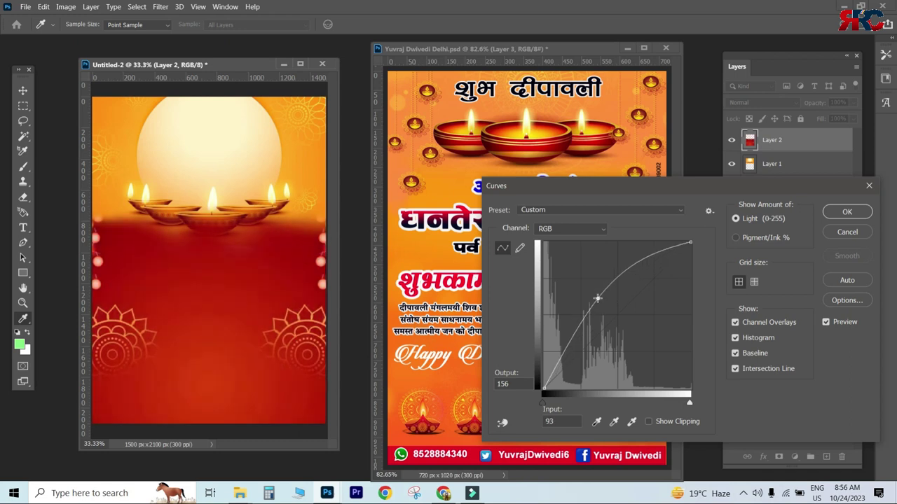
pyautogui.click(844, 212)
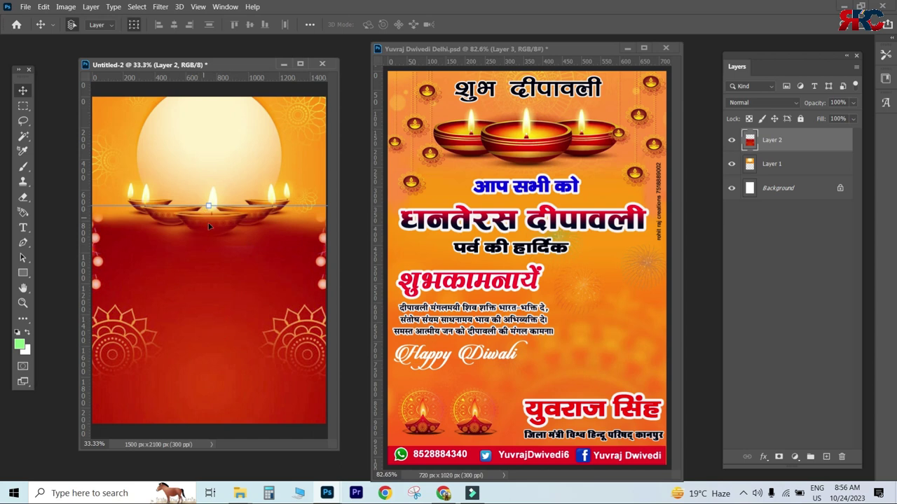
pyautogui.moveTo(209, 137); pyautogui.dragTo(207, 122)
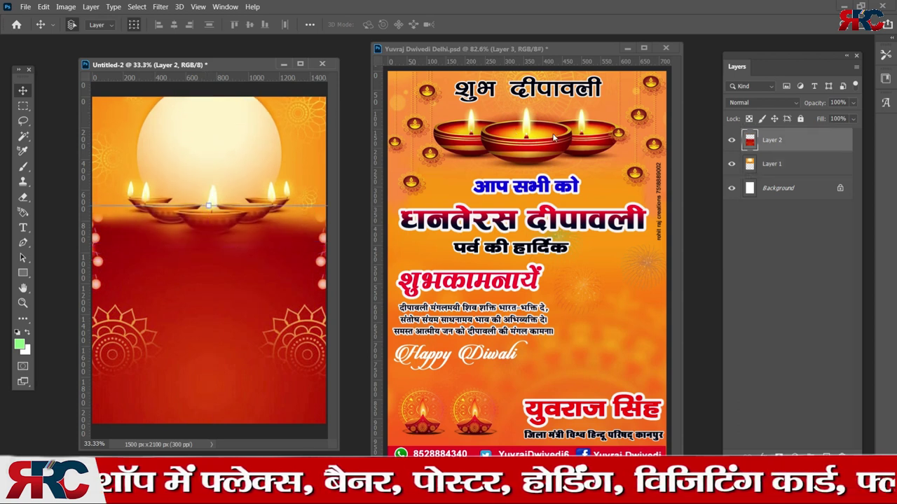
# Step: Select all the text of the शुभ दीपावली and धनतेरस दीपावली headings in the old poster
pyautogui.click(455, 186)
pyautogui.click(568, 84)
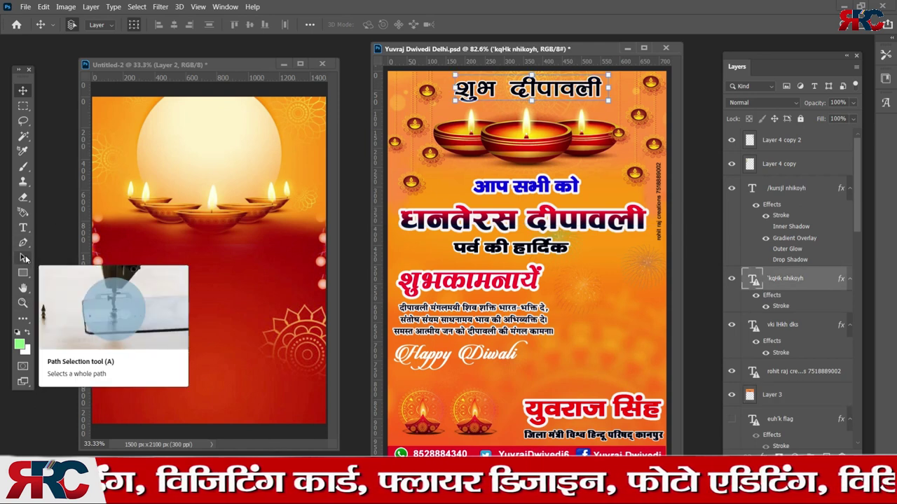
pyautogui.press('t')
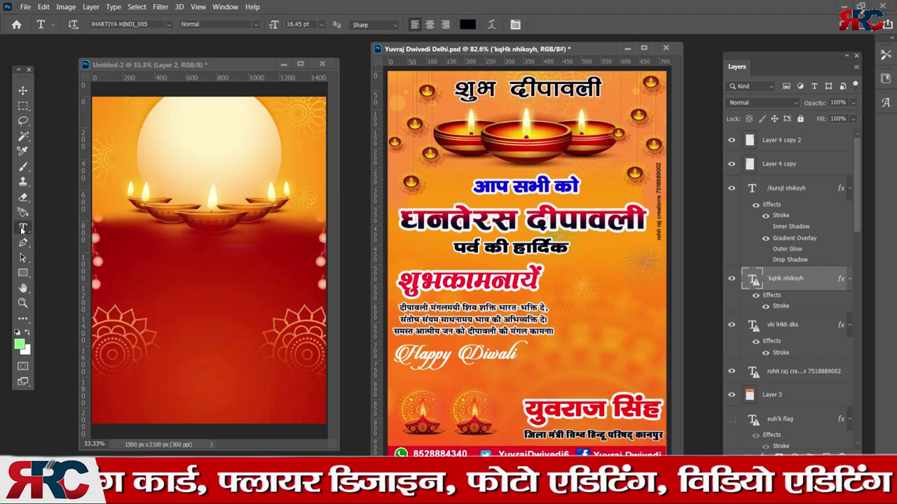
pyautogui.click(509, 85)
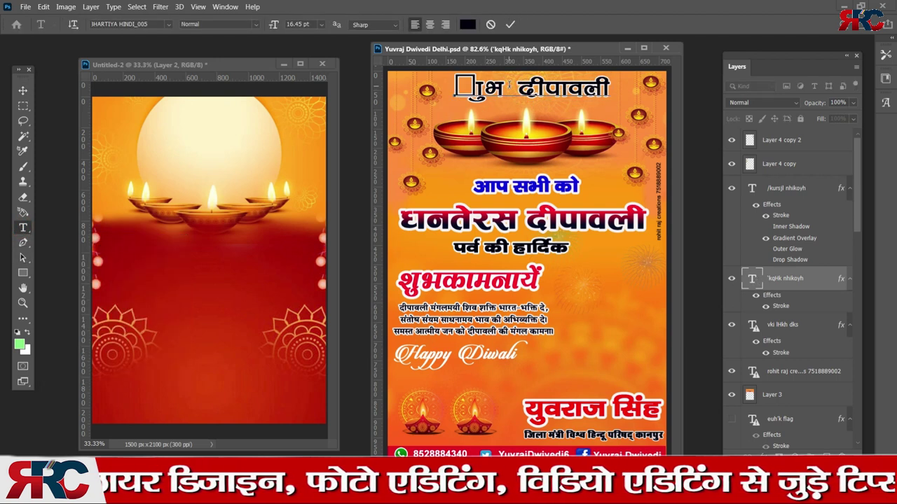
pyautogui.hotkey('ctrl', 'a')
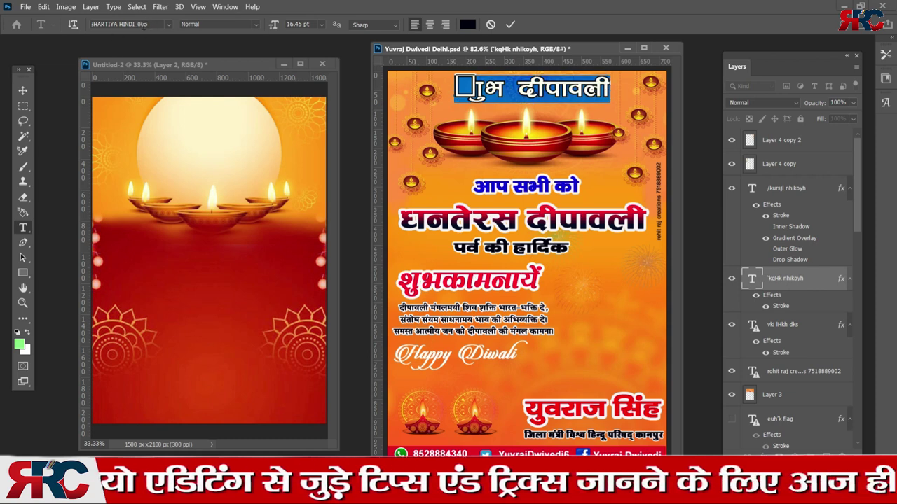
pyautogui.click(510, 25)
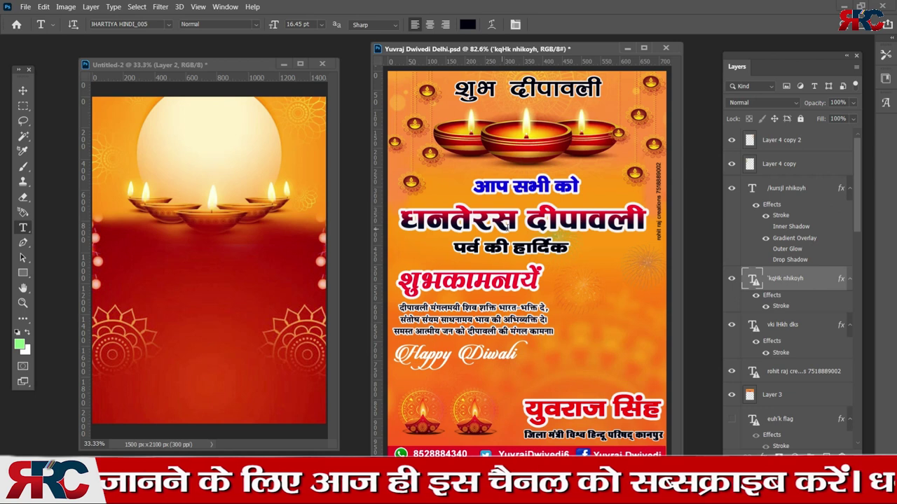
pyautogui.click(474, 227)
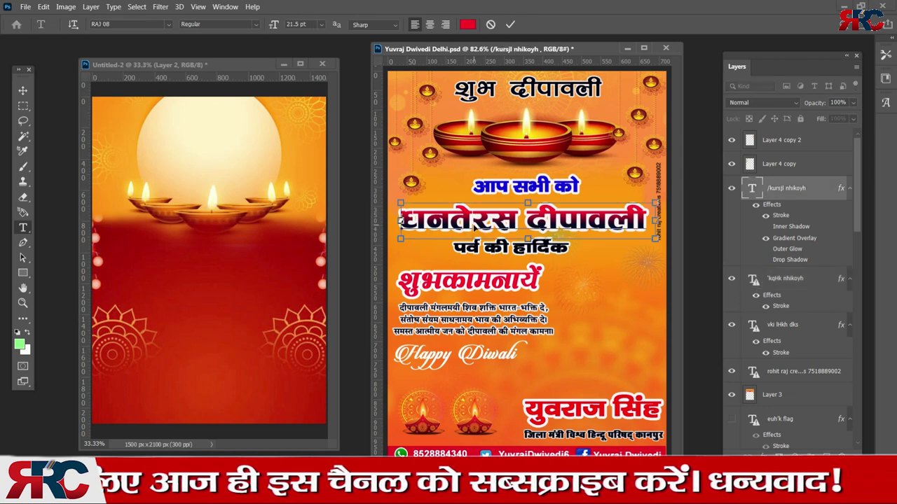
pyautogui.hotkey('ctrl', 'a')
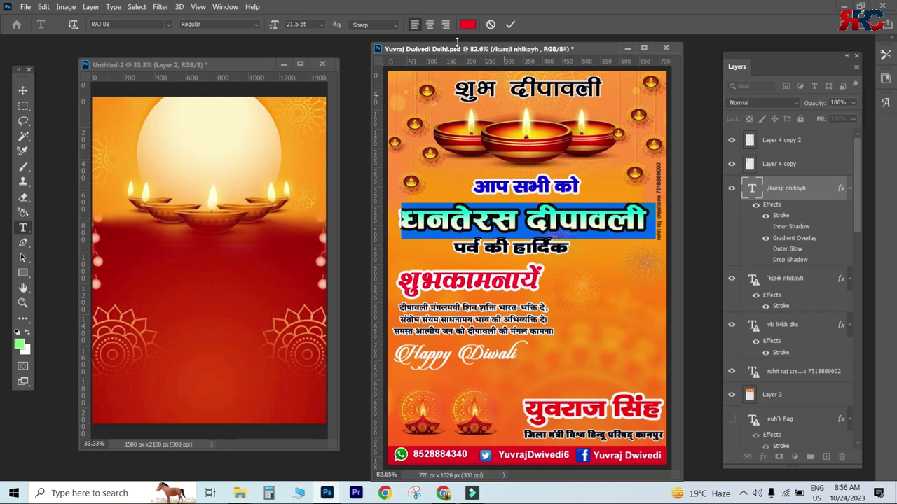
pyautogui.click(510, 26)
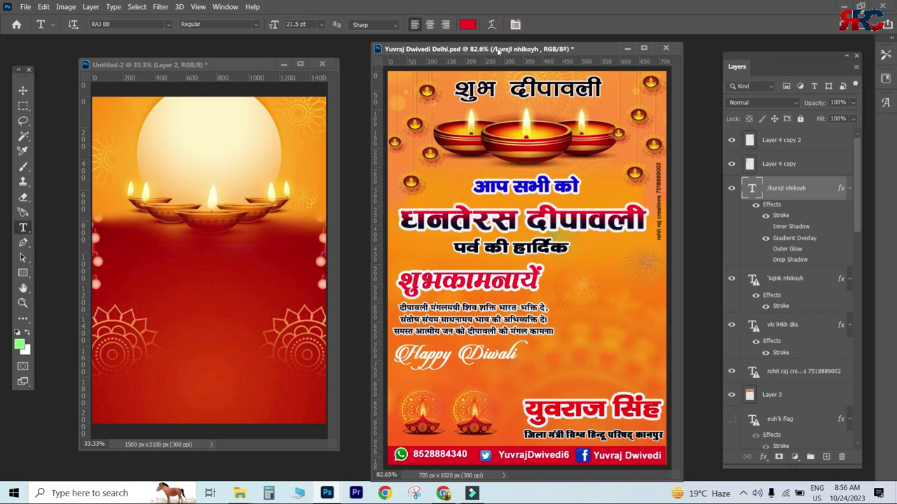
# Step: Drag the शुभ दीपावली heading into Untitled-2 and enlarge it near the canvas top
pyautogui.press('v')
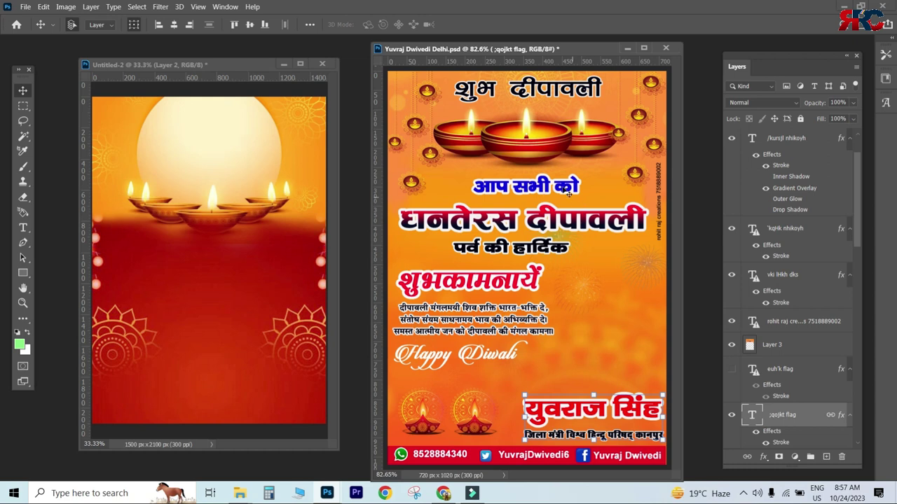
pyautogui.click(544, 89)
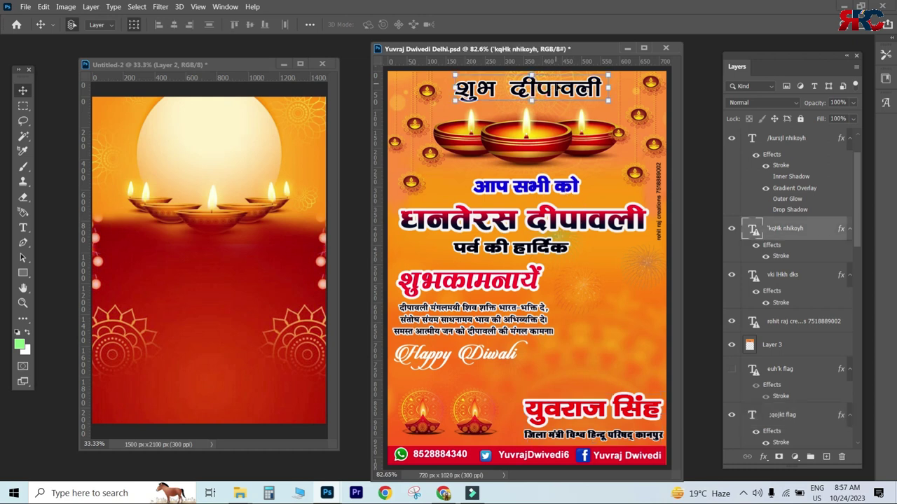
pyautogui.moveTo(544, 89)
pyautogui.mouseDown()
pyautogui.moveTo(538, 100)
pyautogui.moveTo(203, 146)
pyautogui.moveTo(352, 182)
pyautogui.moveTo(286, 172)
pyautogui.moveTo(239, 141)
pyautogui.mouseUp()
pyautogui.click(514, 211)
pyautogui.doubleClick(256, 149)
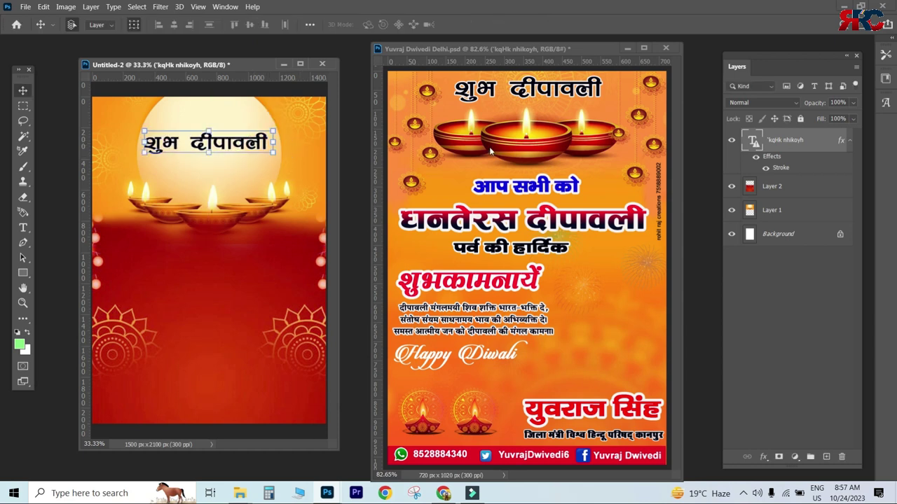
# Step: Copy the 'आप सभी को', 'धनतेरस दीपावली' and 'पर्व की हार्दिक' lines into the new poster
pyautogui.click(516, 188)
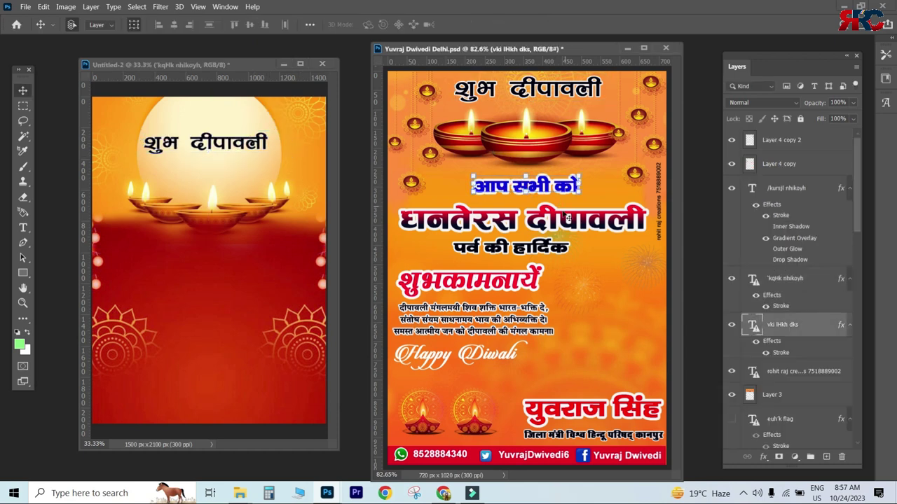
pyautogui.keyDown('shift'); pyautogui.click(558, 221); pyautogui.keyUp('shift')
pyautogui.keyDown('shift'); pyautogui.click(566, 252); pyautogui.keyUp('shift')
pyautogui.moveTo(577, 223); pyautogui.dragTo(288, 244)
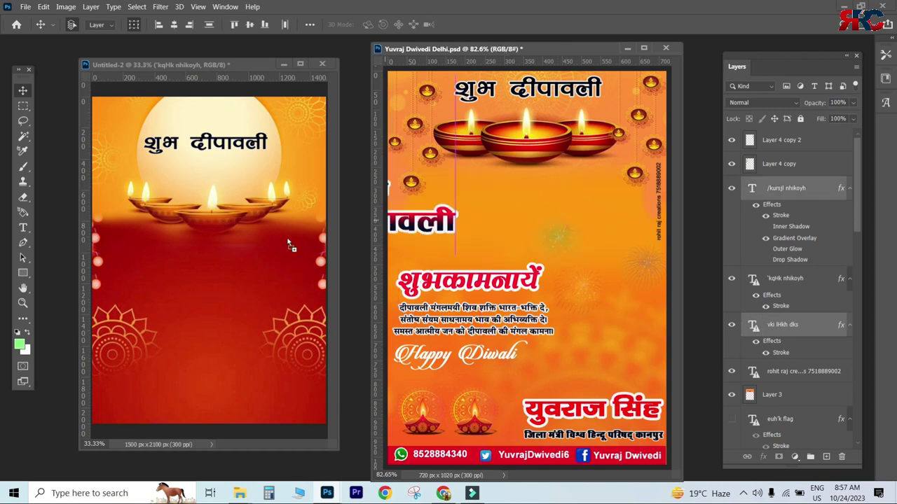
pyautogui.moveTo(208, 249); pyautogui.dragTo(236, 261)
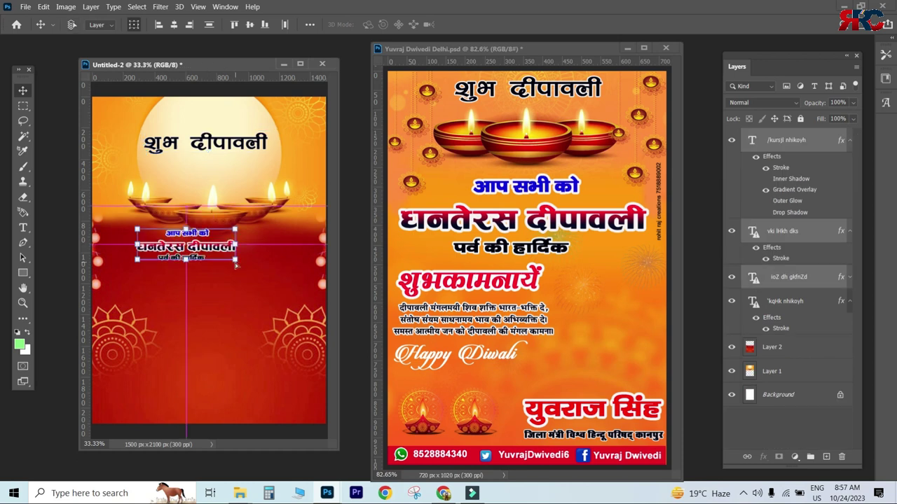
# Step: Enlarge the copied greeting lines to about 219%
pyautogui.click(518, 211)
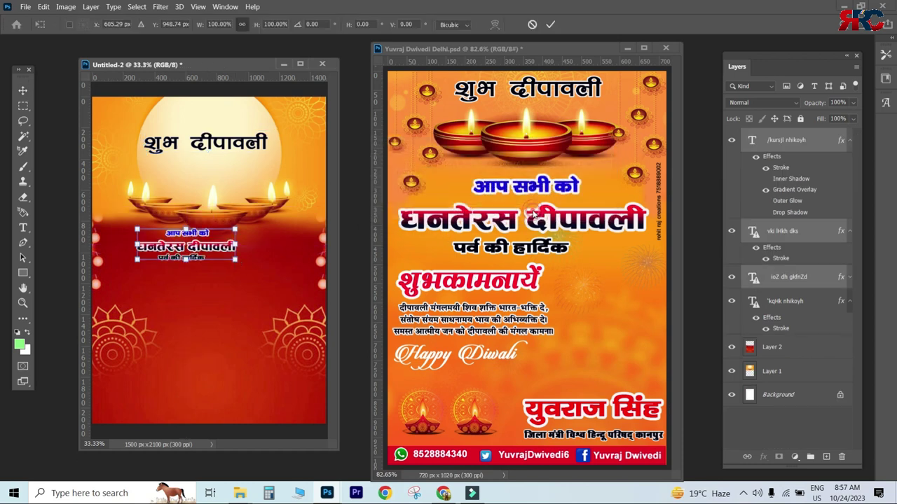
pyautogui.moveTo(236, 260); pyautogui.dragTo(290, 287)
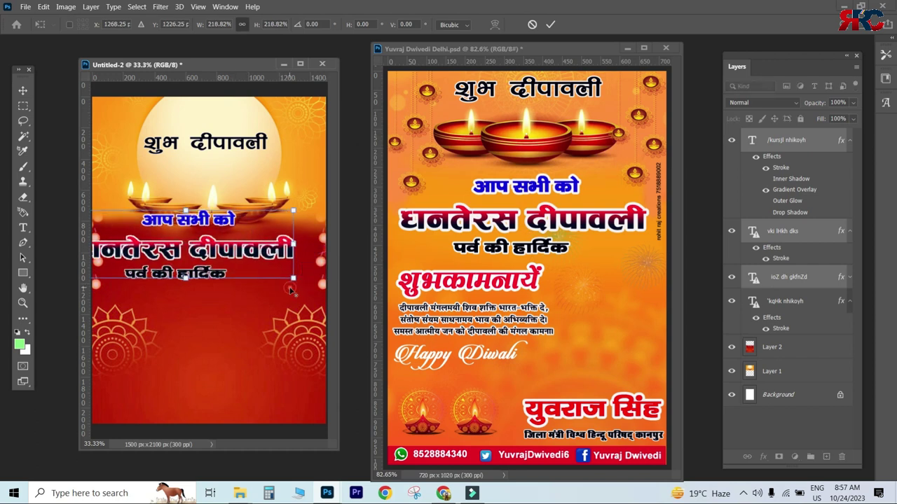
pyautogui.press('Return')
# Step: Scale the greeting text slightly smaller and centre it just below the diyas
pyautogui.moveTo(223, 259); pyautogui.dragTo(247, 259)
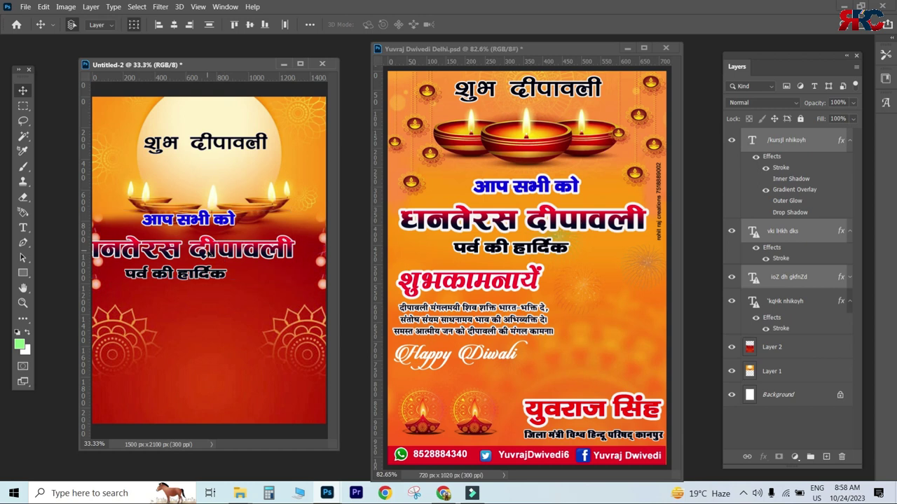
pyautogui.moveTo(316, 210); pyautogui.dragTo(302, 226)
pyautogui.click(538, 208)
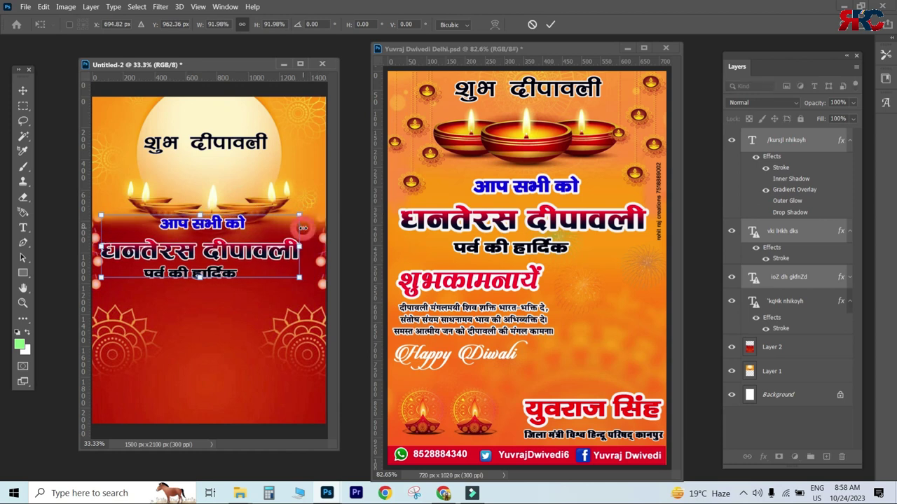
pyautogui.press('Return')
pyautogui.moveTo(210, 231); pyautogui.dragTo(214, 230)
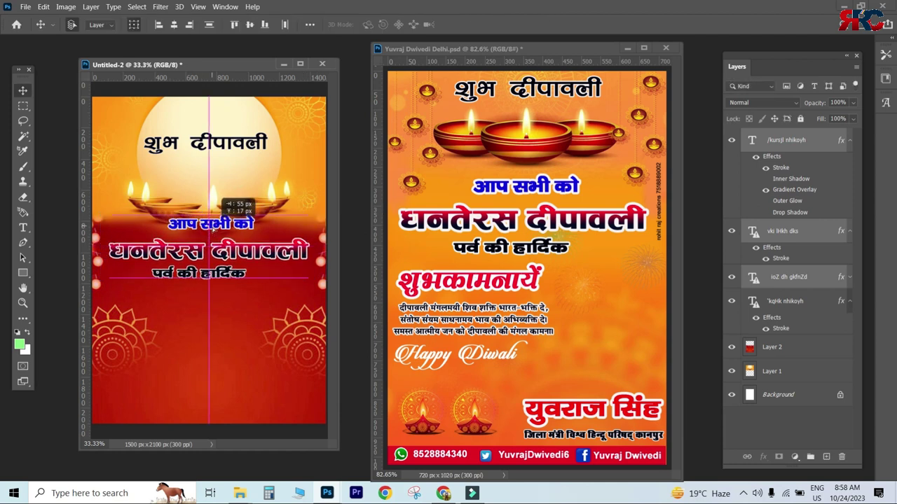
pyautogui.moveTo(224, 231); pyautogui.dragTo(218, 238)
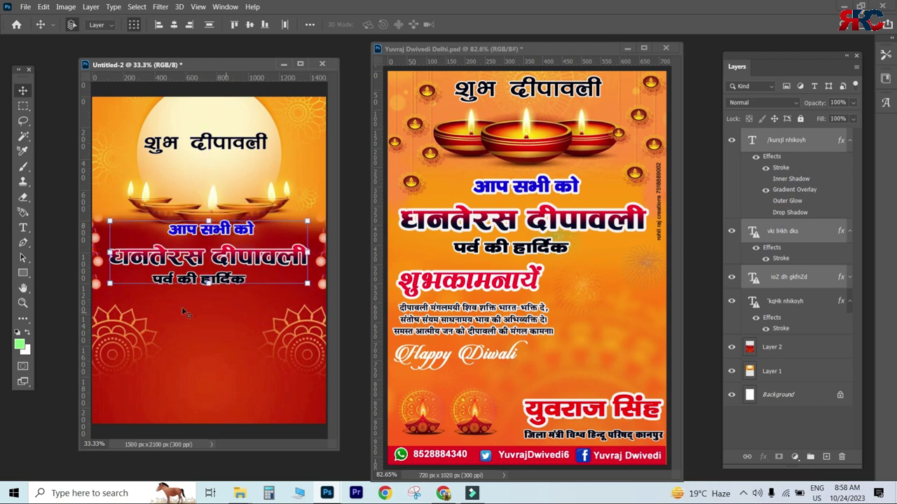
pyautogui.click(447, 282)
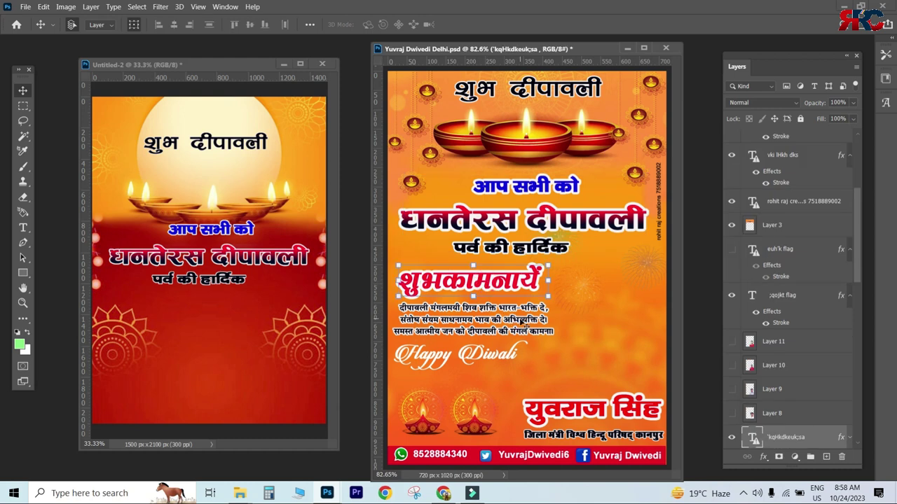
# Step: Copy the शुभकामनायें heading, blessing verse and Happy Diwali text into the new poster
pyautogui.click(522, 320)
pyautogui.click(517, 284)
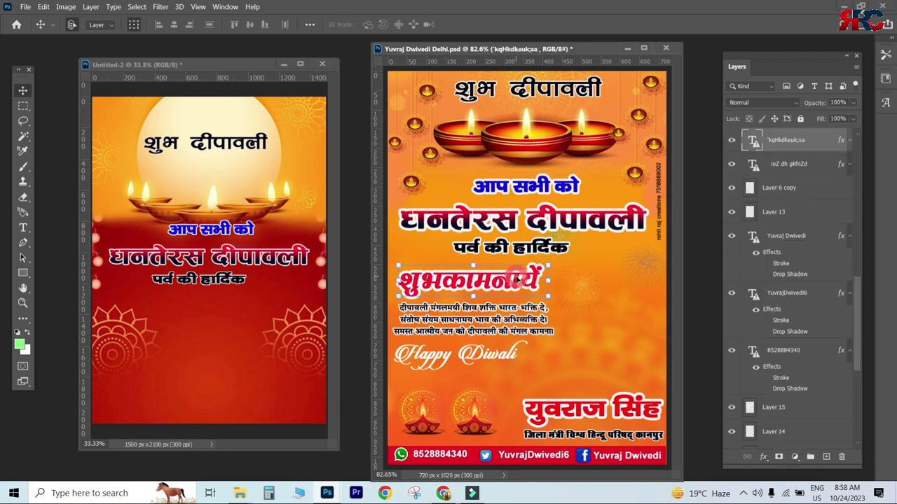
pyautogui.click(536, 329)
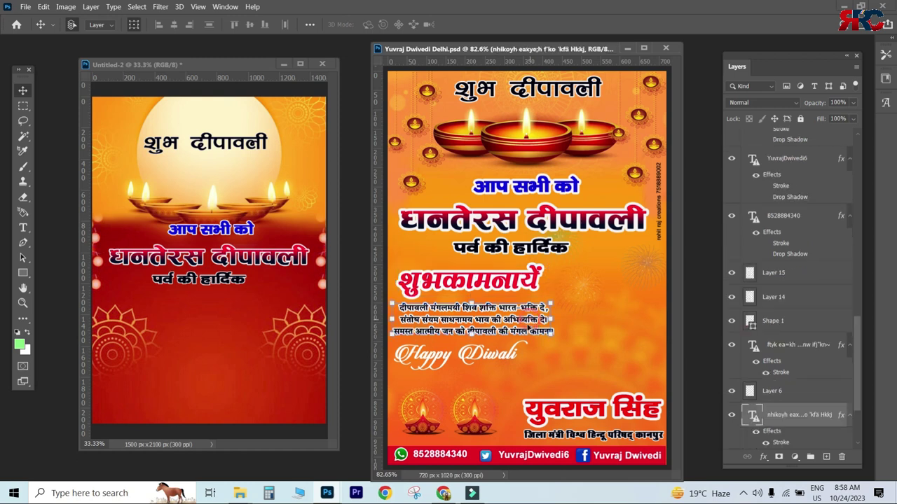
pyautogui.click(482, 358)
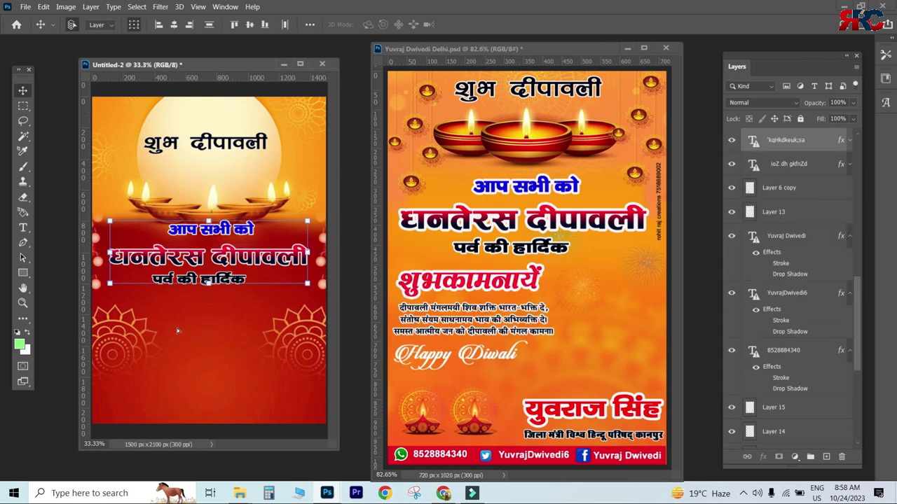
pyautogui.moveTo(510, 301); pyautogui.dragTo(195, 306)
# Step: Enlarge the pasted text group and place it below the greeting headline
pyautogui.moveTo(194, 351); pyautogui.dragTo(259, 392)
pyautogui.press('Return')
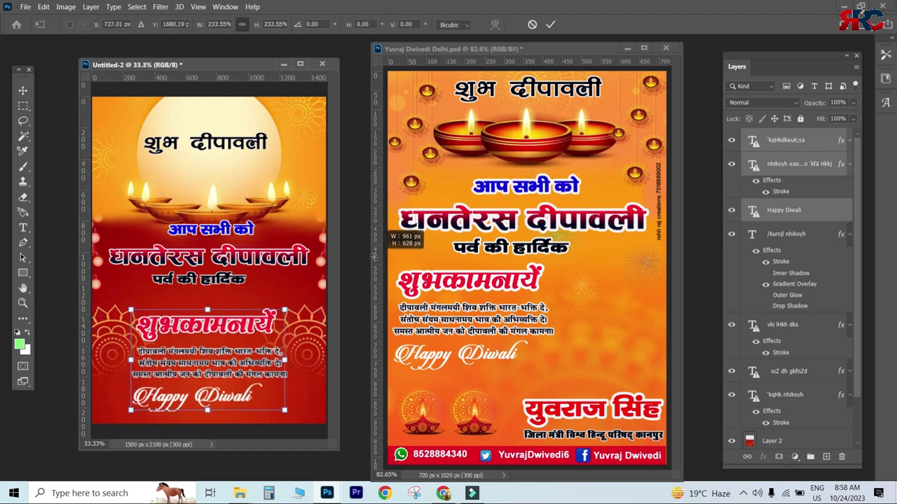
pyautogui.moveTo(144, 294); pyautogui.dragTo(182, 313)
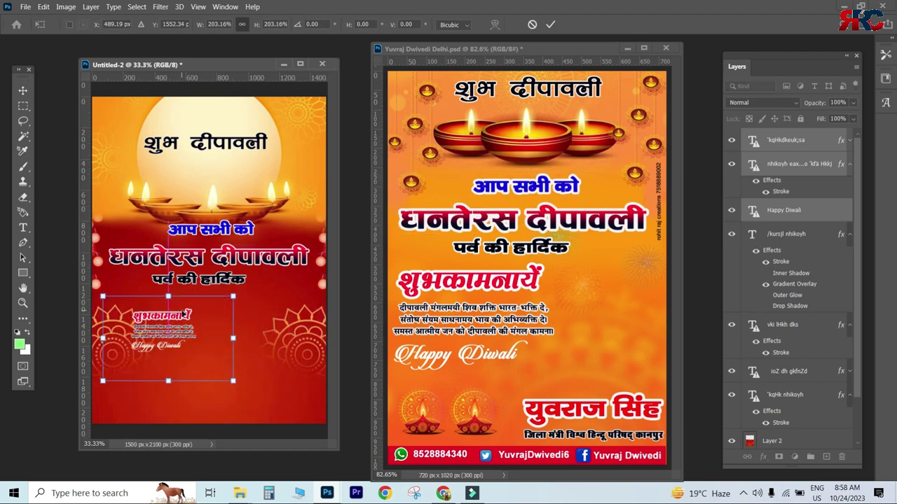
pyautogui.press('Return')
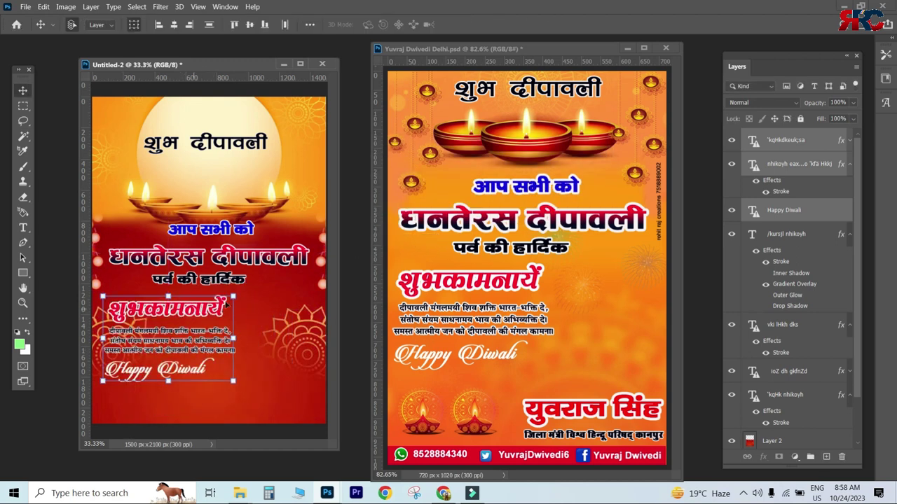
pyautogui.click(265, 291)
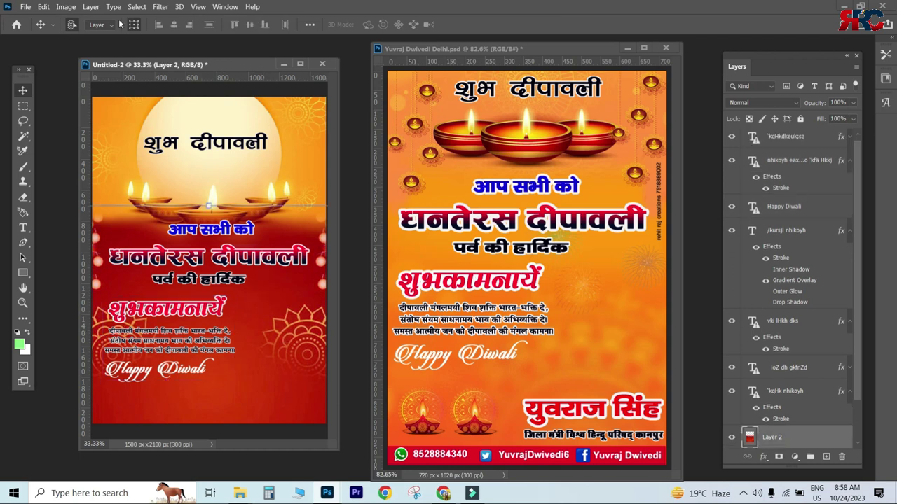
# Step: Apply a small-radius Gaussian Blur to the red background band
pyautogui.click(161, 6)
pyautogui.moveTo(166, 131)
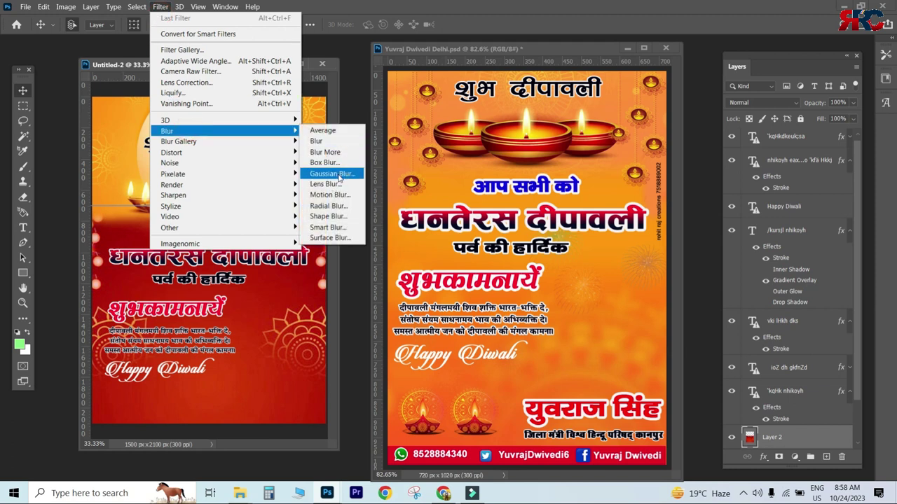
pyautogui.click(341, 175)
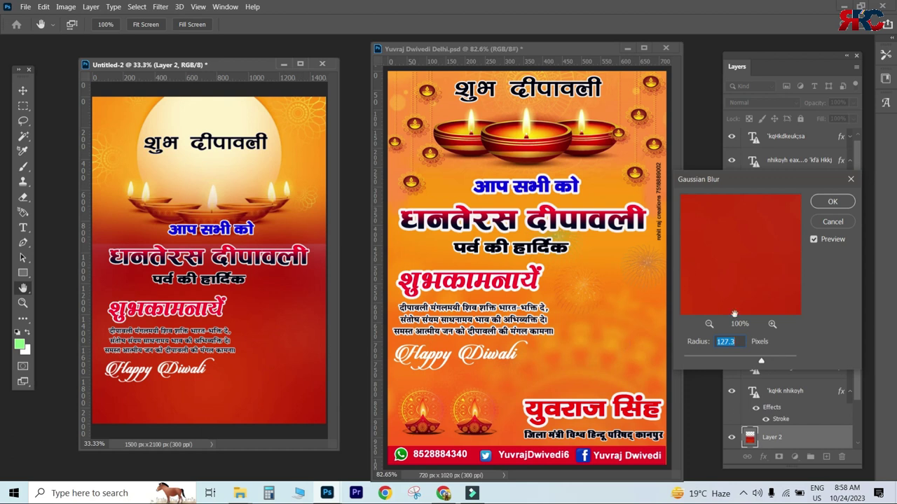
pyautogui.moveTo(761, 361); pyautogui.dragTo(715, 361)
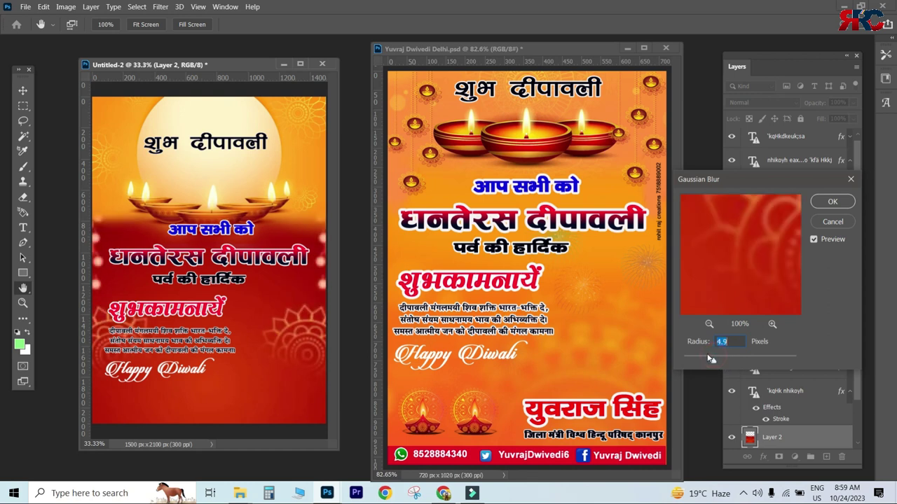
pyautogui.moveTo(706, 362); pyautogui.dragTo(720, 361)
pyautogui.click(832, 203)
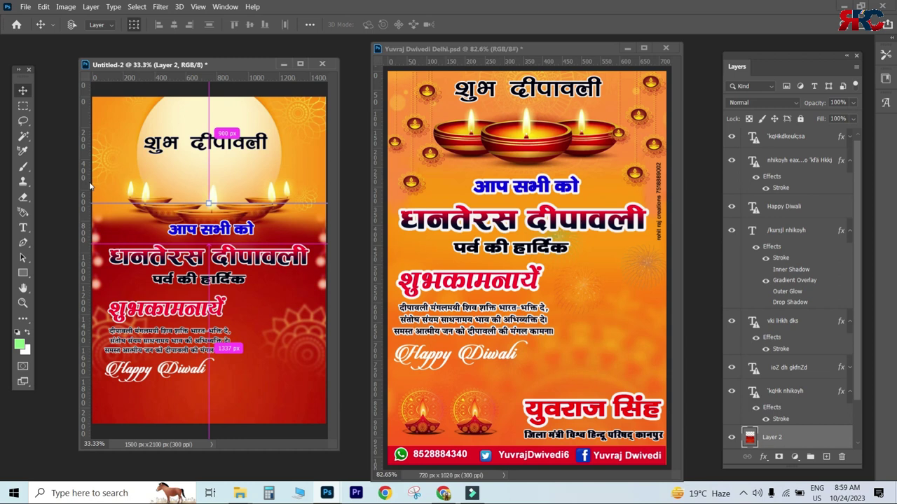
# Step: Try a Color Balance shift and discard it, then bring a diya lamp into the poster
pyautogui.hotkey('ctrl', 'b')
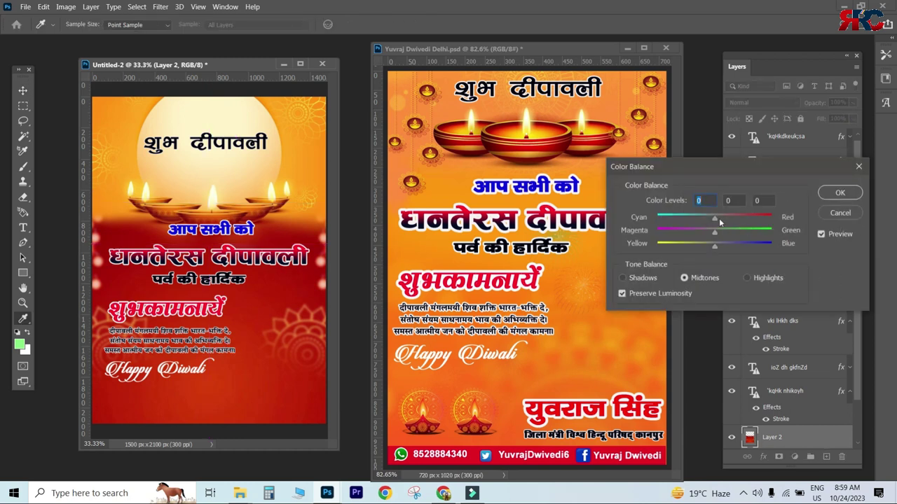
pyautogui.moveTo(715, 233); pyautogui.dragTo(744, 236)
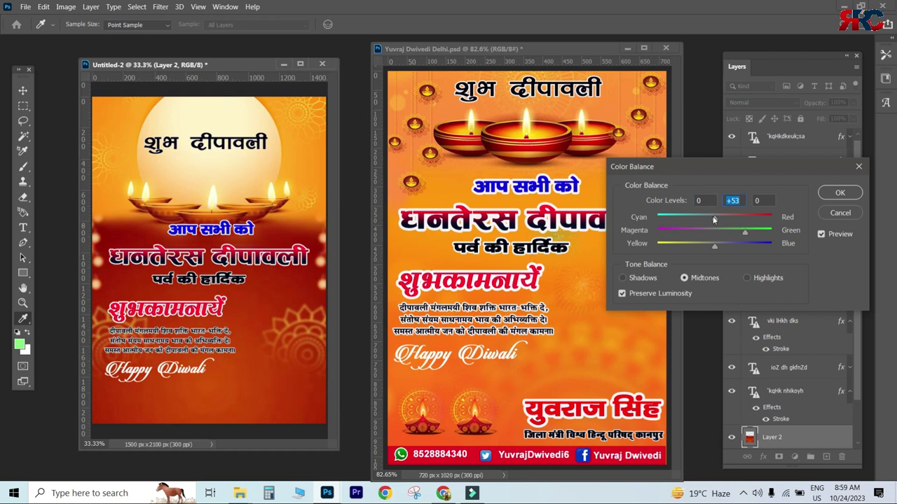
pyautogui.moveTo(714, 219); pyautogui.dragTo(757, 220)
pyautogui.press('Escape')
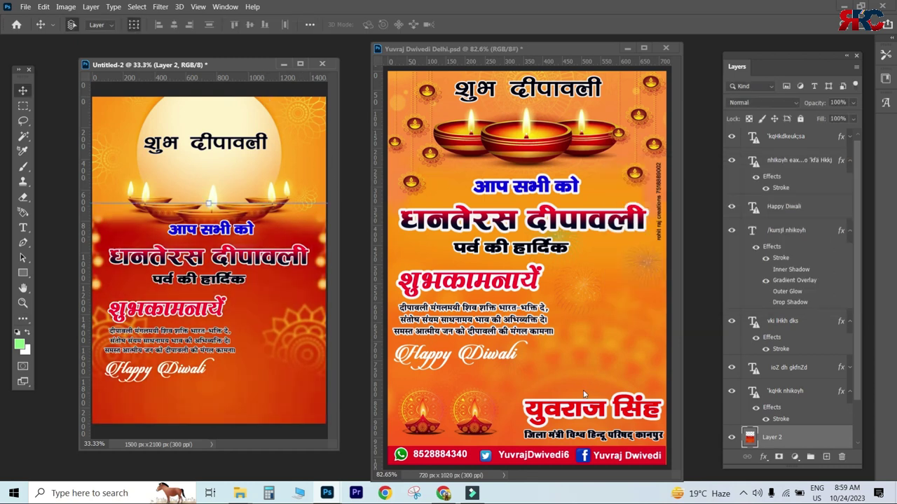
pyautogui.moveTo(476, 425)
pyautogui.mouseDown()
pyautogui.moveTo(482, 414)
pyautogui.moveTo(229, 379)
pyautogui.mouseUp()
# Step: Shrink the copied diya to about 60% and remove the extra third diya
pyautogui.hotkey('ctrl', 't')
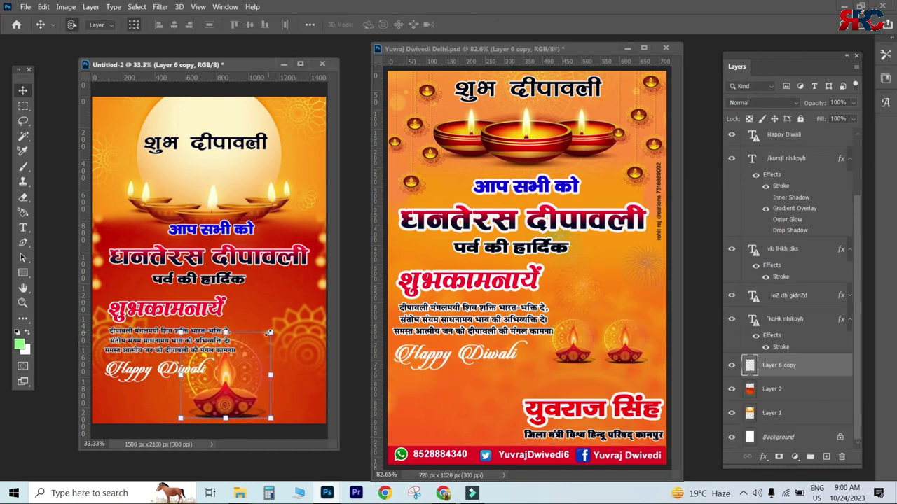
pyautogui.moveTo(268, 333)
pyautogui.mouseDown()
pyautogui.moveTo(252, 350)
pyautogui.moveTo(155, 397)
pyautogui.moveTo(145, 379)
pyautogui.moveTo(131, 413)
pyautogui.moveTo(218, 400)
pyautogui.mouseUp()
pyautogui.press('Return')
pyautogui.press('Return')
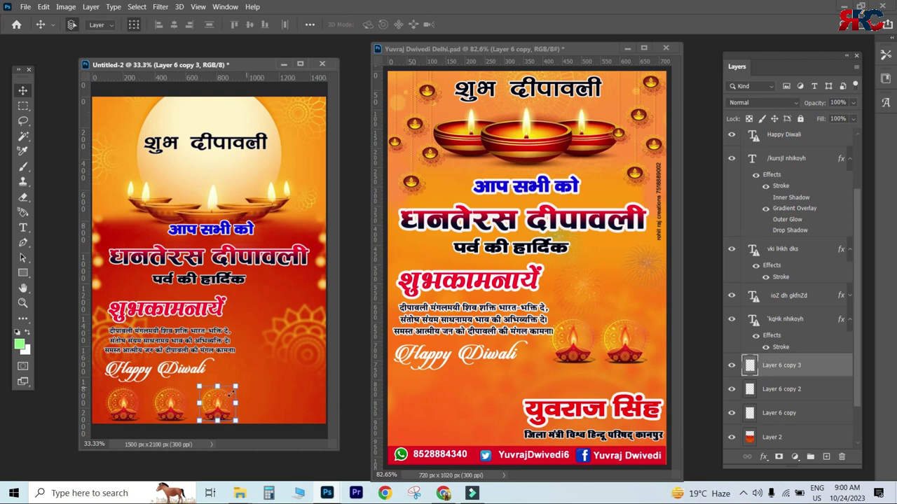
pyautogui.hotkey('ctrl', 'z')
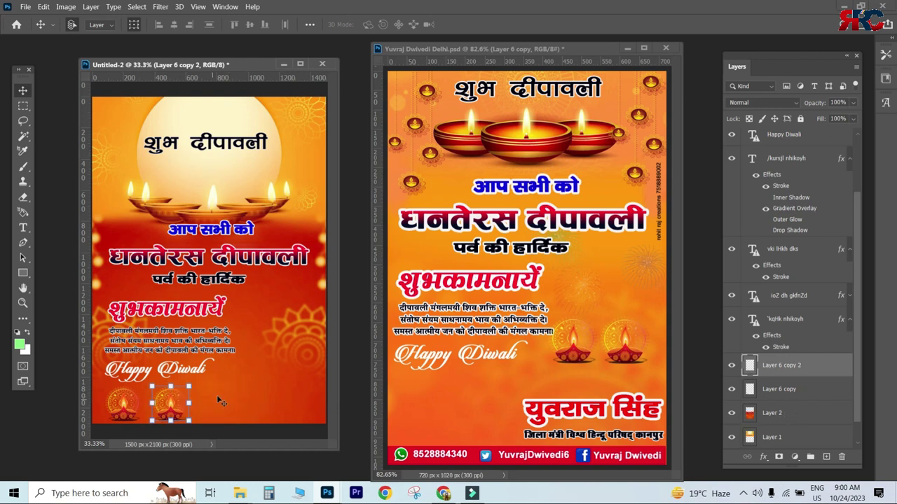
# Step: Scale the शुभकामनायें heading and verse block down to about 87%
pyautogui.click(211, 336)
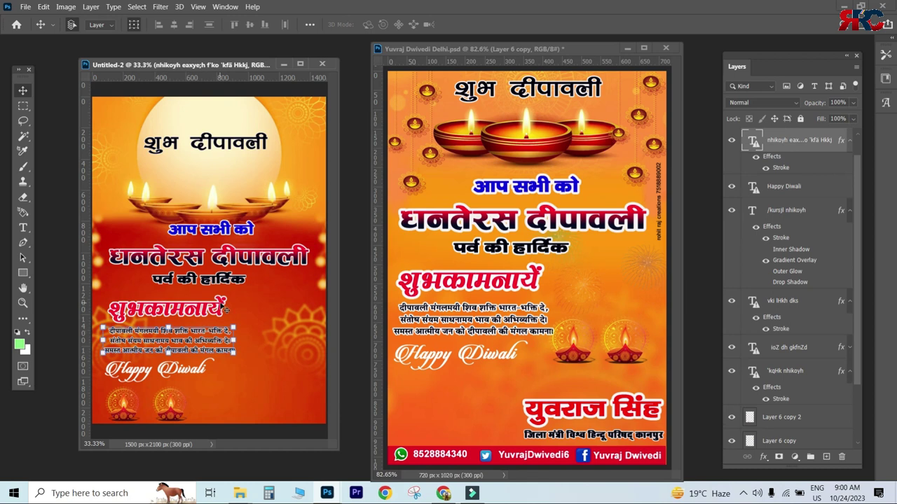
pyautogui.keyDown('shift'); pyautogui.click(223, 308); pyautogui.keyUp('shift')
pyautogui.click(233, 350)
pyautogui.click(525, 210)
pyautogui.moveTo(299, 283)
pyautogui.mouseDown()
pyautogui.moveTo(202, 340)
pyautogui.moveTo(233, 353)
pyautogui.mouseUp()
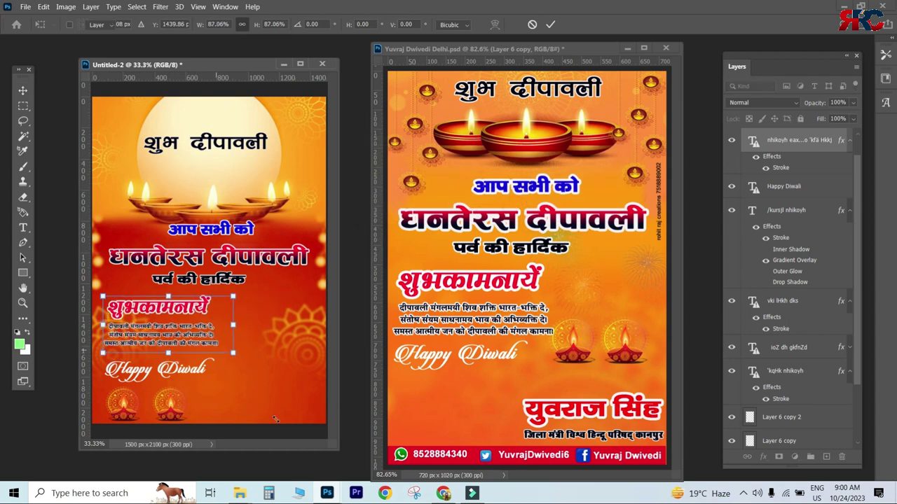
pyautogui.press('Return')
# Step: Open the background-removed portrait image
pyautogui.click(25, 6)
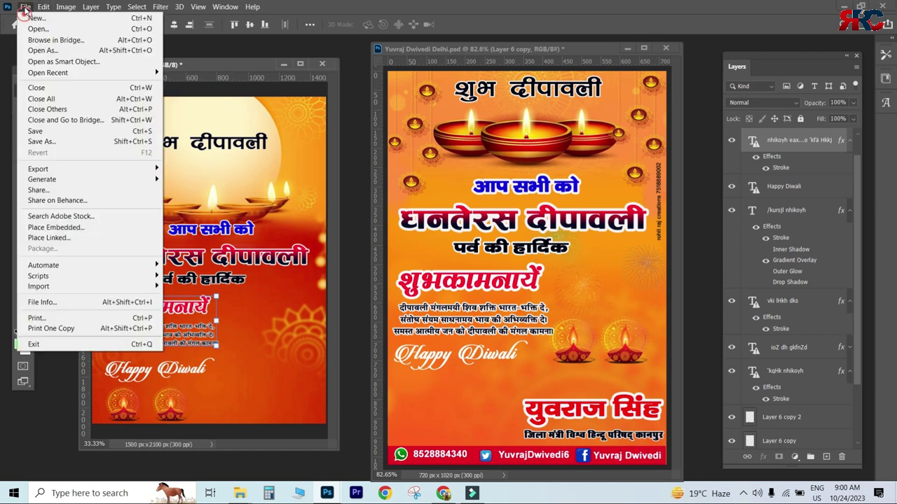
pyautogui.click(39, 29)
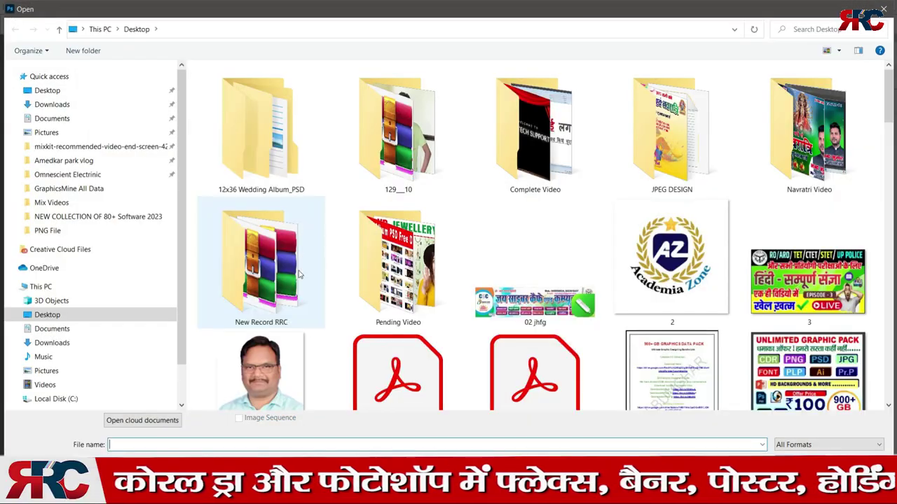
pyautogui.click(278, 368)
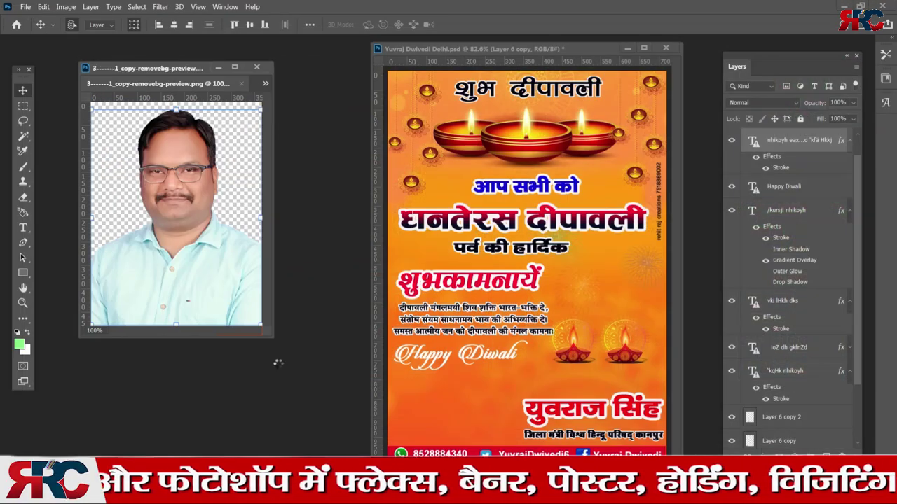
# Step: Move the portrait into the poster, enlarged to about 225% at the lower right
pyautogui.moveTo(154, 86)
pyautogui.mouseDown()
pyautogui.moveTo(425, 184)
pyautogui.moveTo(275, 332)
pyautogui.mouseUp()
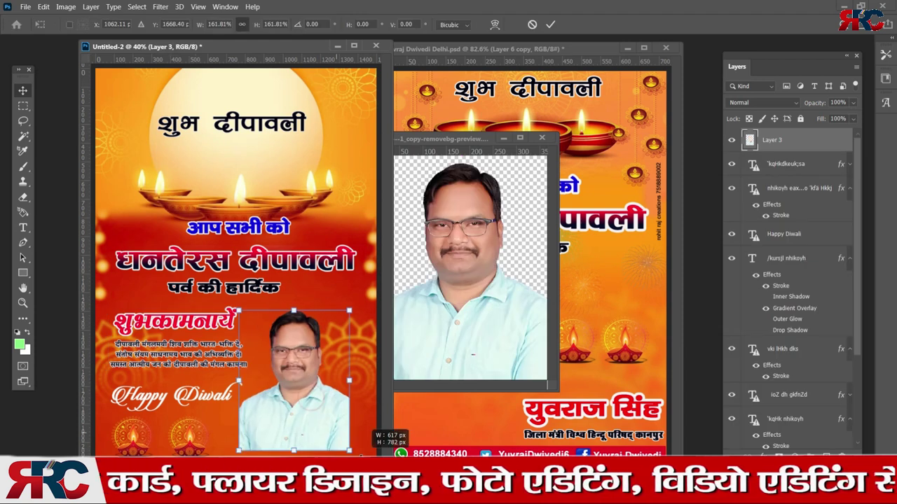
pyautogui.moveTo(308, 397); pyautogui.dragTo(370, 446)
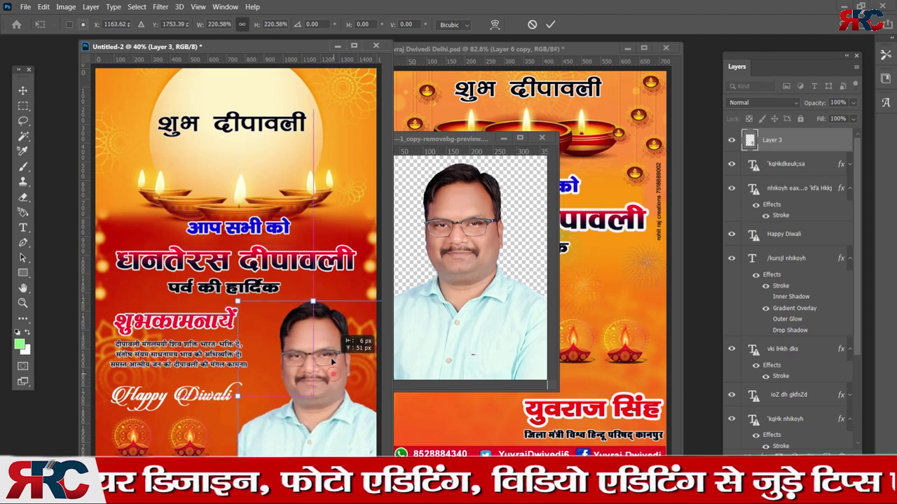
pyautogui.moveTo(334, 378); pyautogui.dragTo(331, 346)
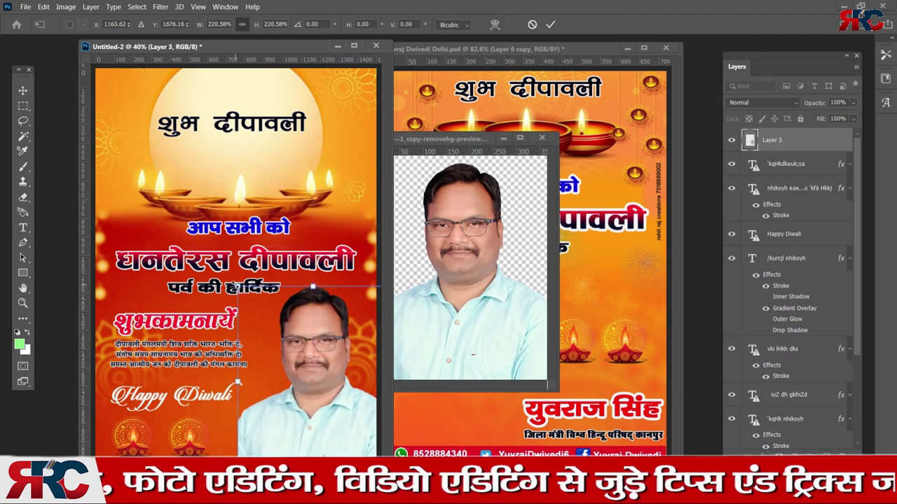
pyautogui.moveTo(238, 287); pyautogui.dragTo(233, 283)
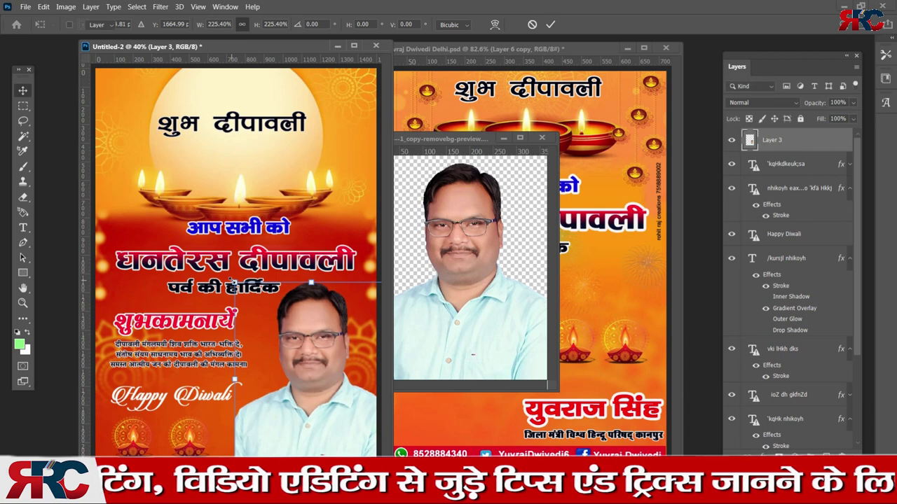
pyautogui.press('Return')
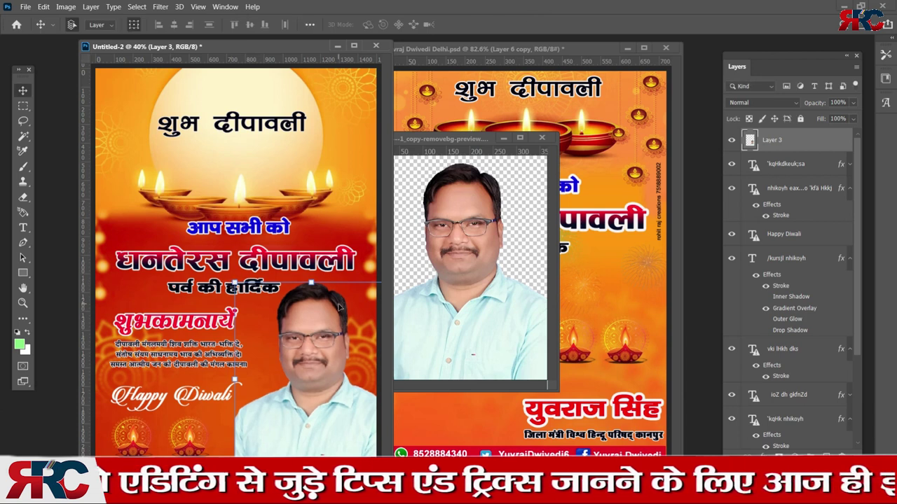
# Step: Break the शुभ दीपावली heading onto two lines after शुभ
pyautogui.keyDown('ctrl'); pyautogui.click(326, 224); pyautogui.keyUp('ctrl')
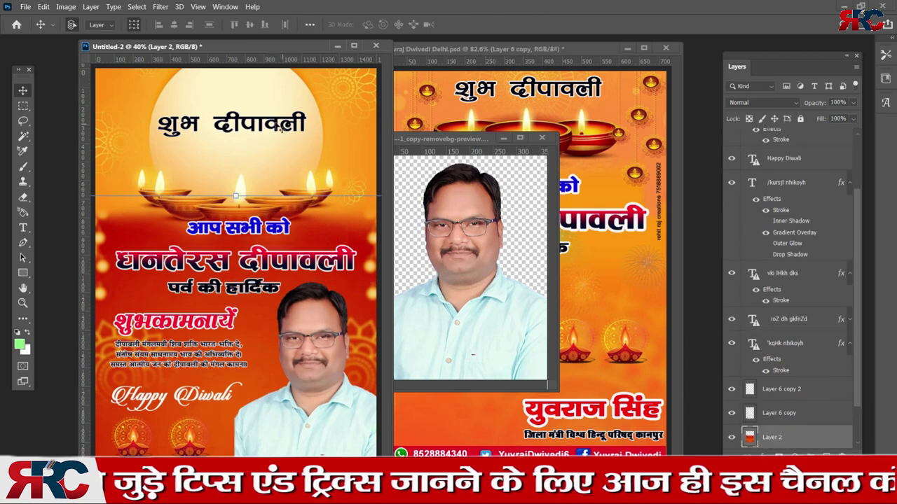
pyautogui.keyDown('ctrl'); pyautogui.click(255, 125); pyautogui.keyUp('ctrl')
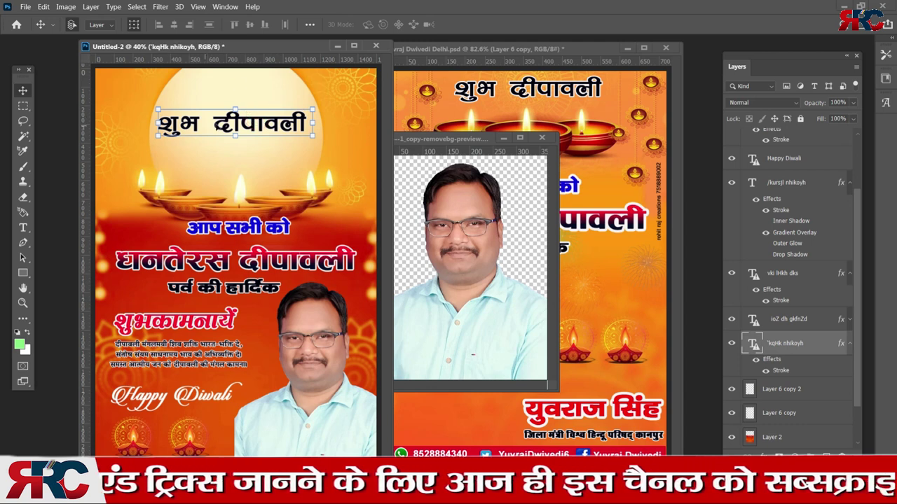
pyautogui.click(23, 229)
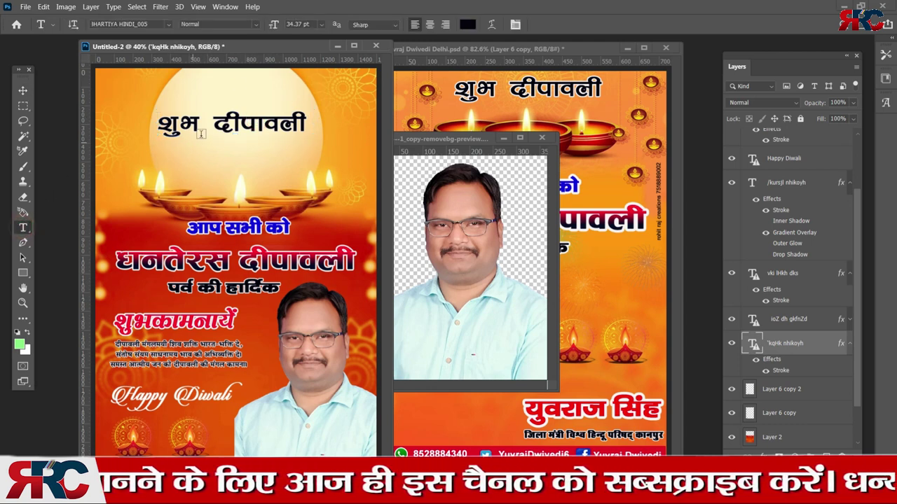
pyautogui.click(211, 125)
pyautogui.press('Return')
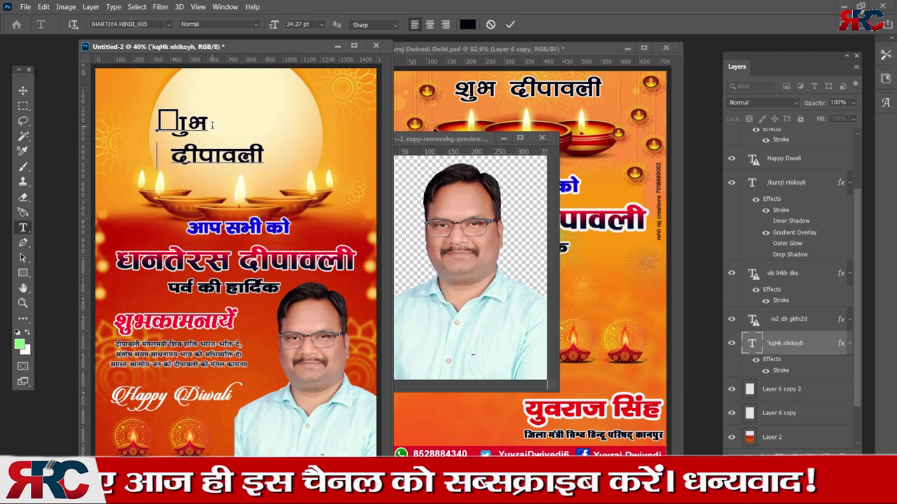
# Step: Switch the heading to a bolder black Hindi font and enlarge it about 134%
pyautogui.hotkey('ctrl', 'a')
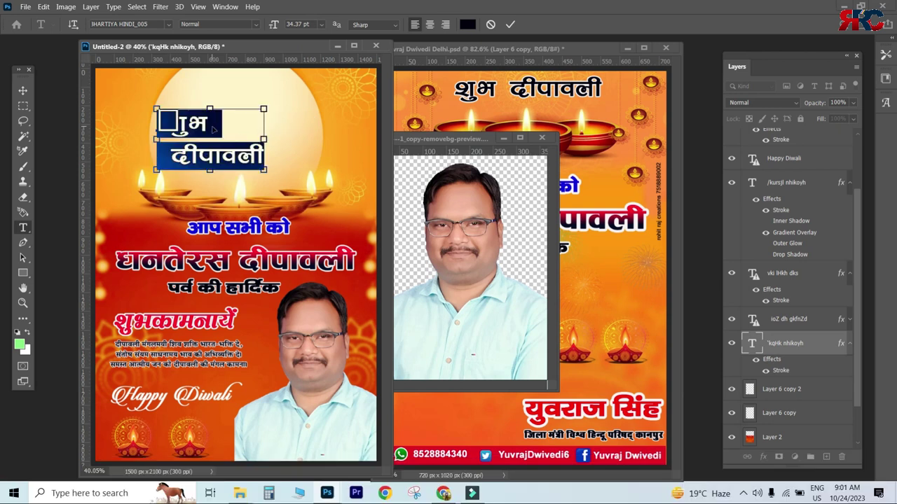
pyautogui.click(158, 23)
pyautogui.write('031')
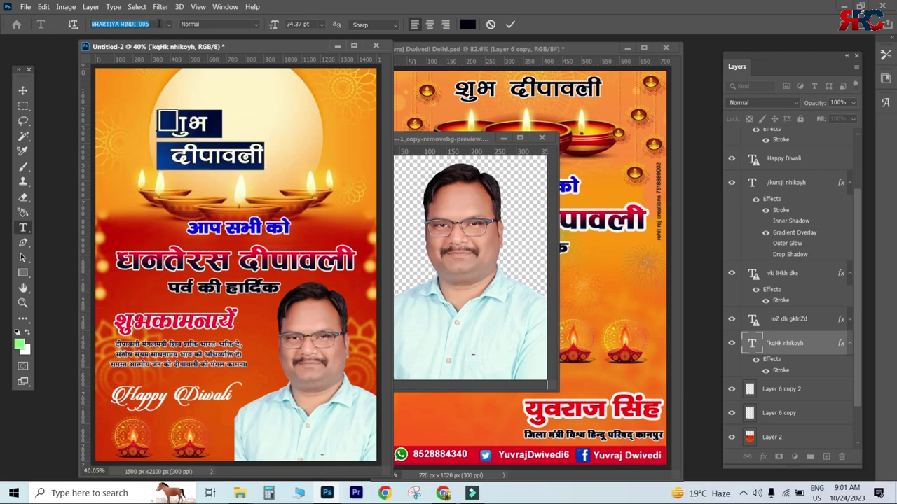
pyautogui.press('Return')
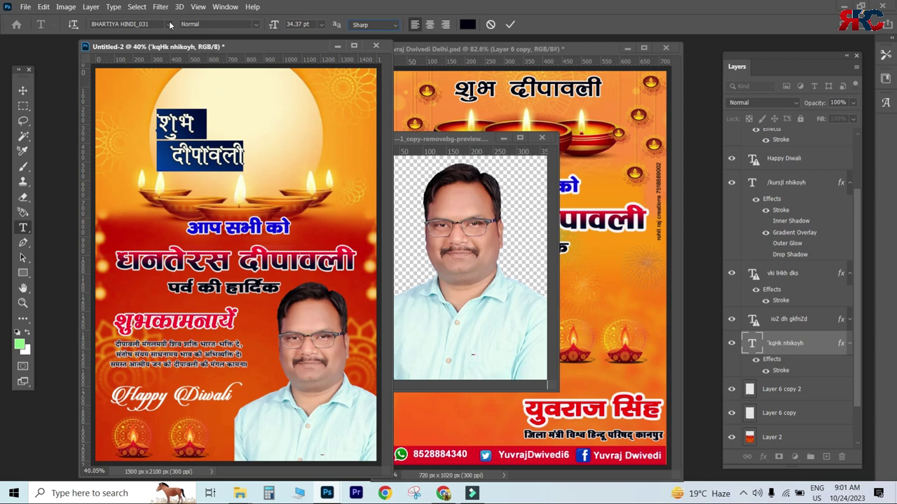
pyautogui.click(169, 25)
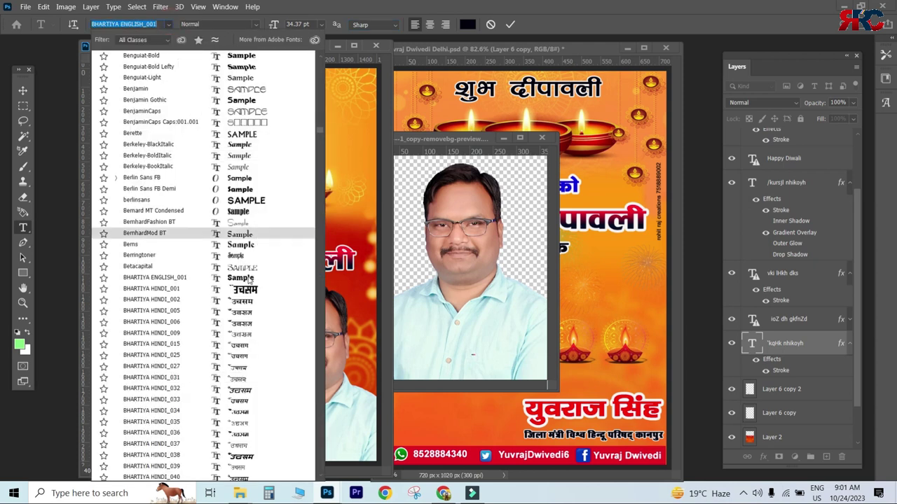
pyautogui.click(241, 279)
pyautogui.hotkey('ctrl', 't')
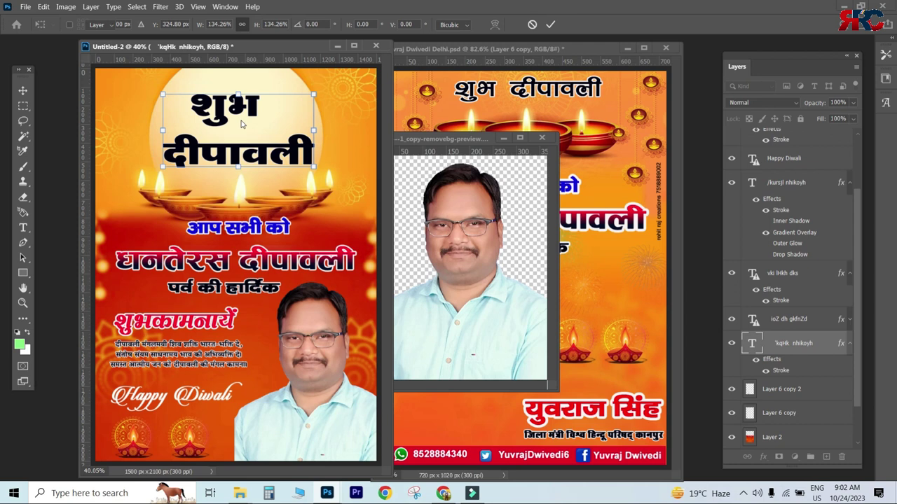
pyautogui.press('Return')
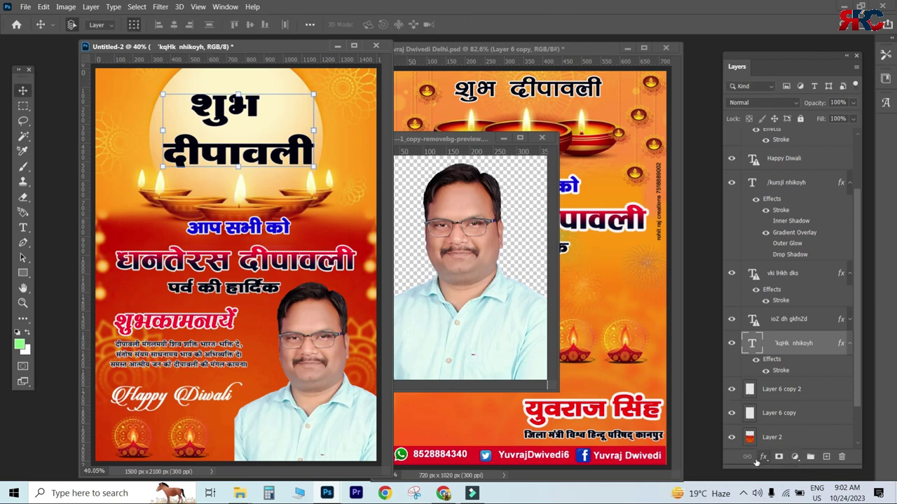
# Step: Add an 18 px #f8f3f3 off-white stroke around the शुभ दीपावली heading
pyautogui.click(763, 459)
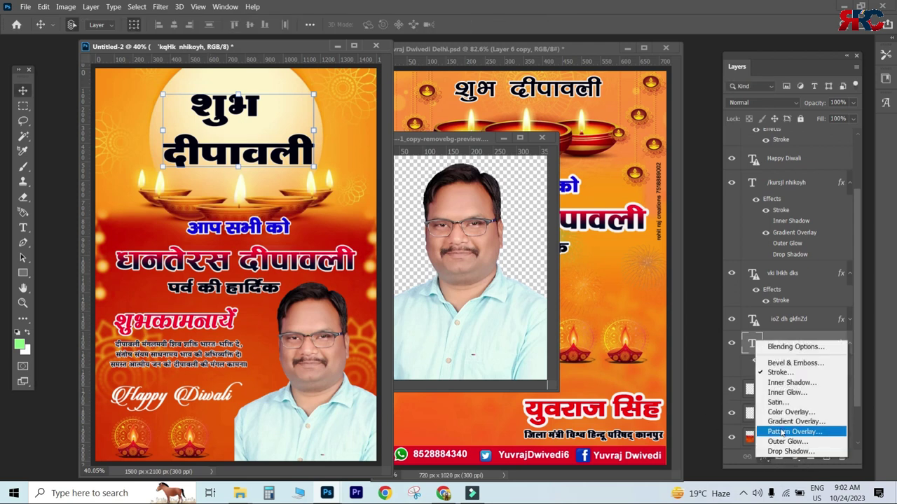
pyautogui.click(797, 377)
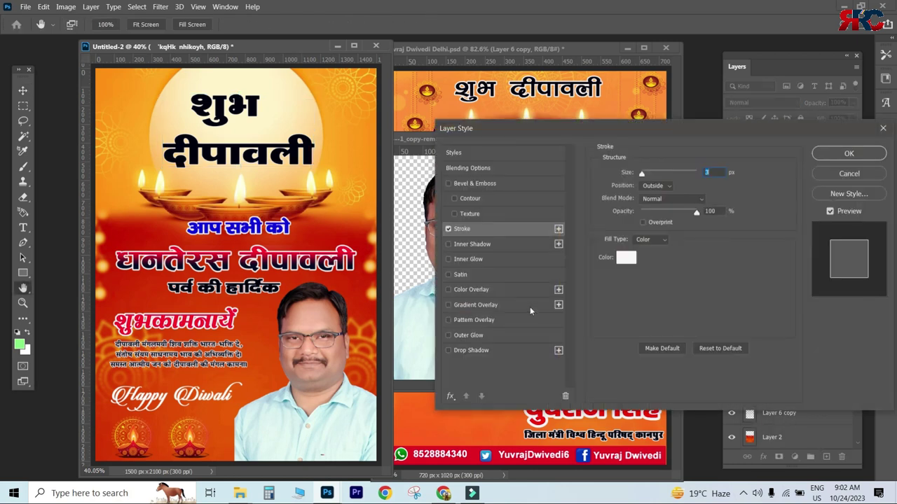
pyautogui.click(623, 257)
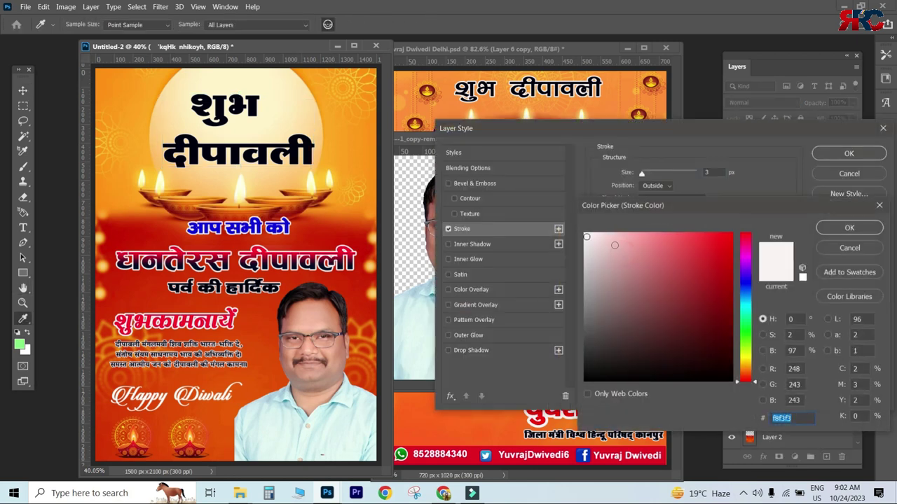
pyautogui.click(845, 228)
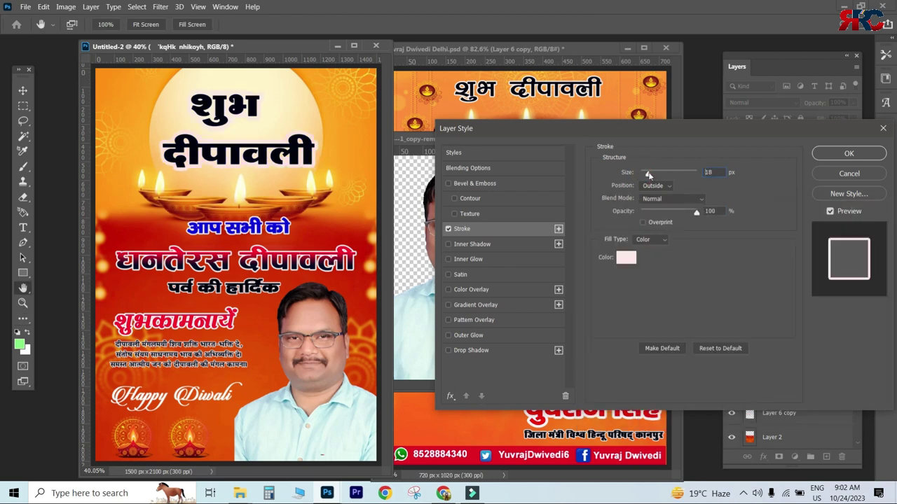
pyautogui.press('Return')
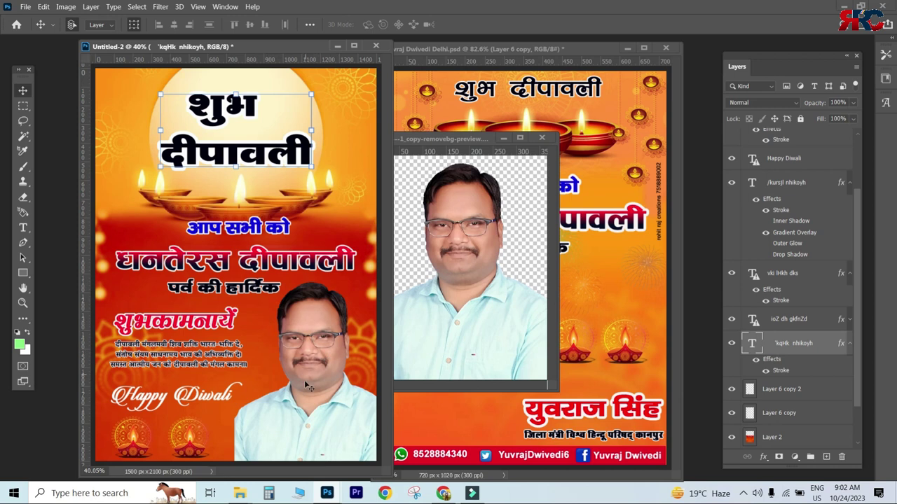
pyautogui.click(564, 414)
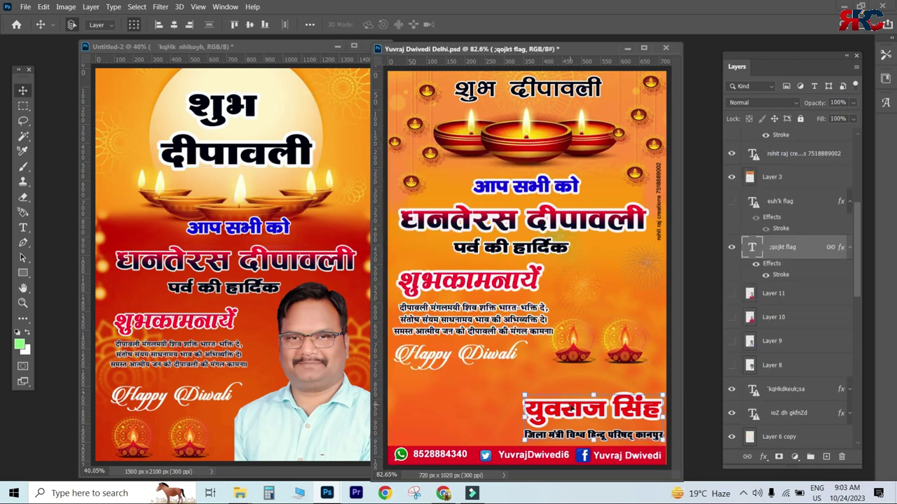
pyautogui.click(322, 342)
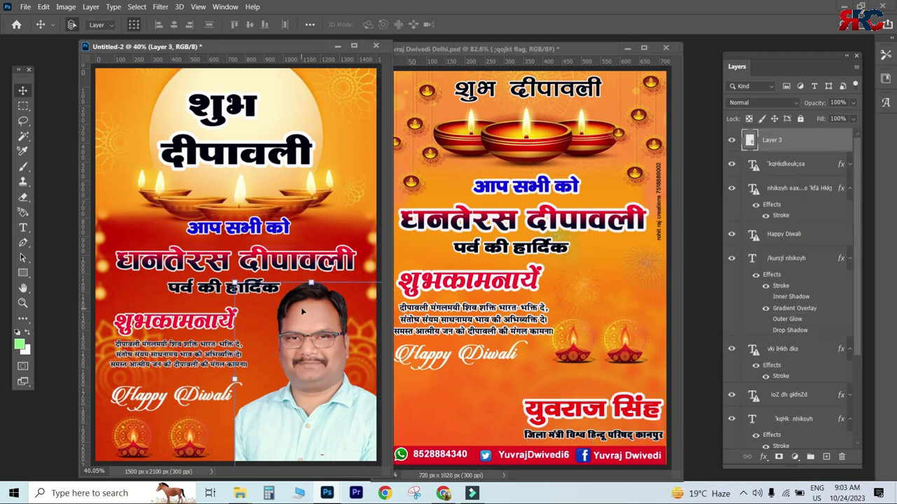
# Step: Copy the name and designation text from the reference poster onto the photo, enlarged
pyautogui.click(573, 412)
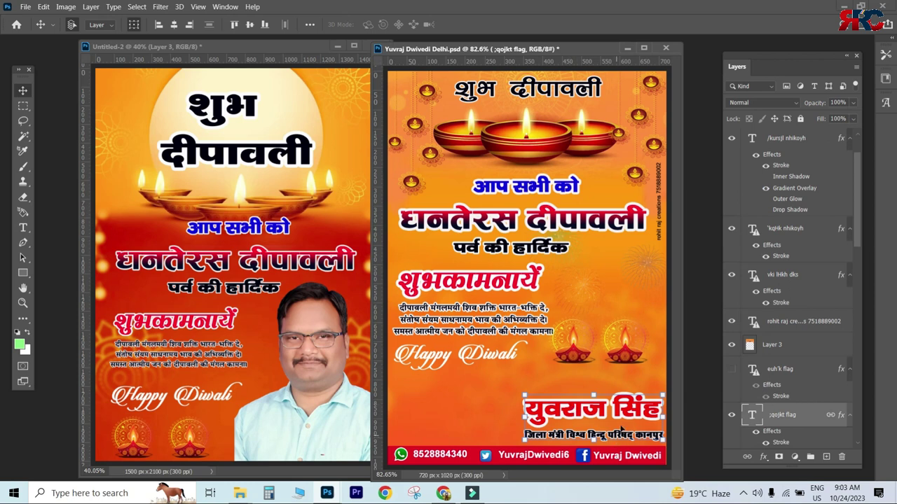
pyautogui.moveTo(626, 409); pyautogui.dragTo(284, 423)
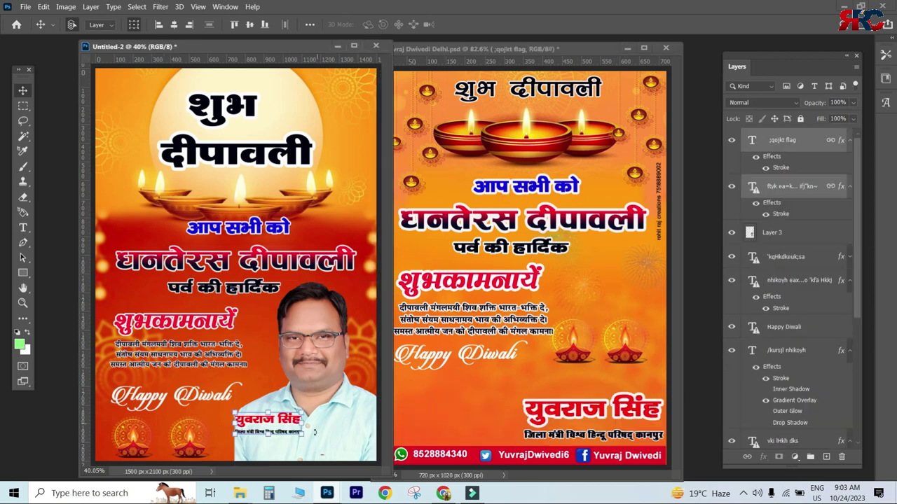
pyautogui.click(525, 209)
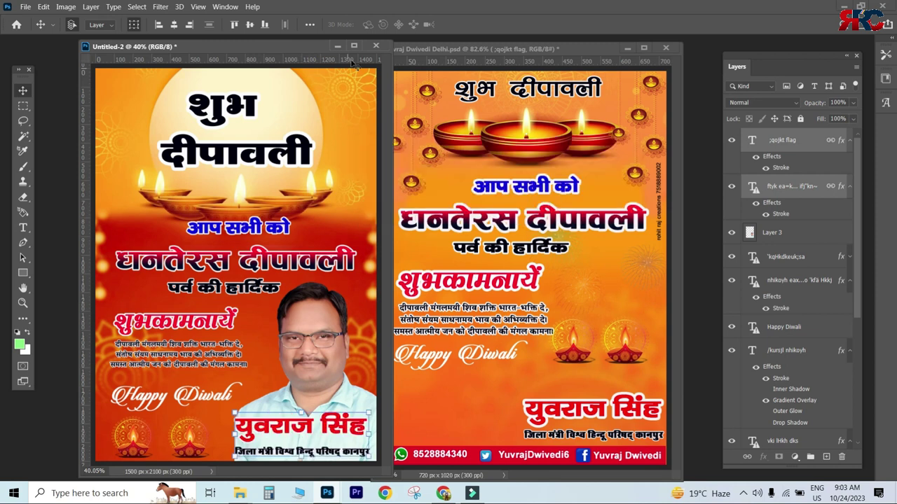
pyautogui.doubleClick(352, 46)
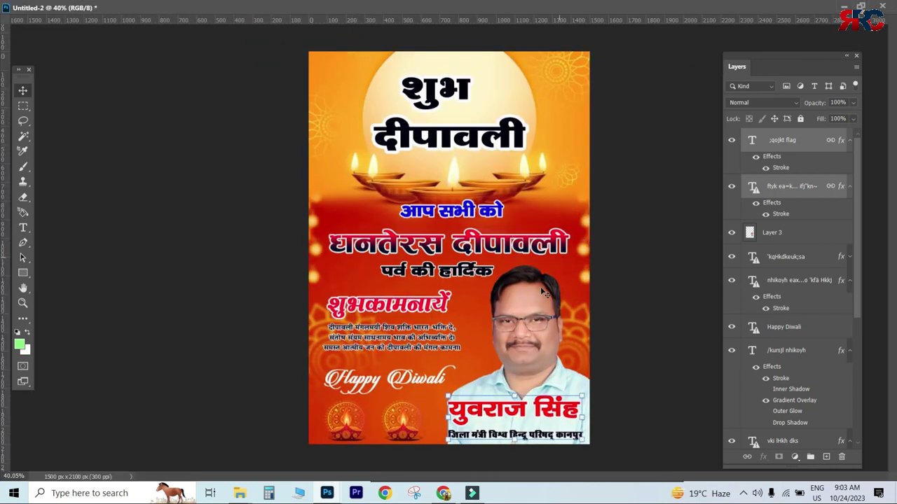
# Step: Duplicate the heading into the top-left corner, cut it down to a small शुभ
pyautogui.click(403, 310)
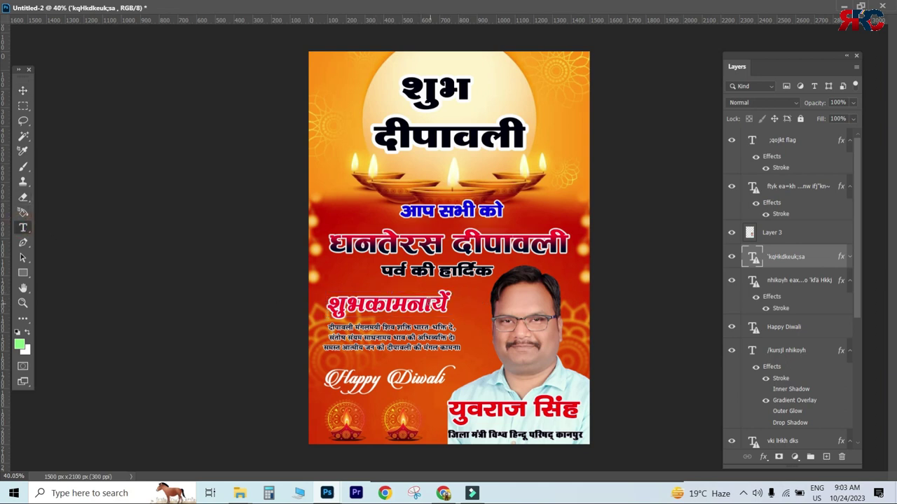
pyautogui.click(386, 376)
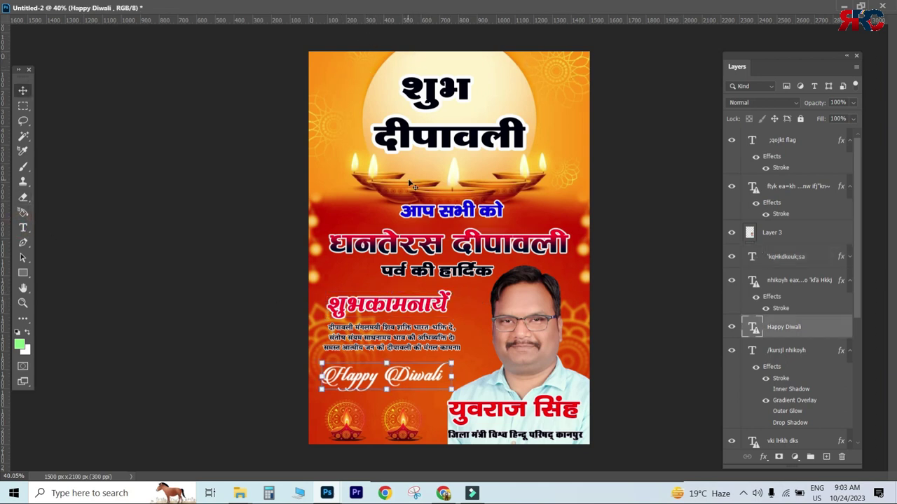
pyautogui.click(436, 90)
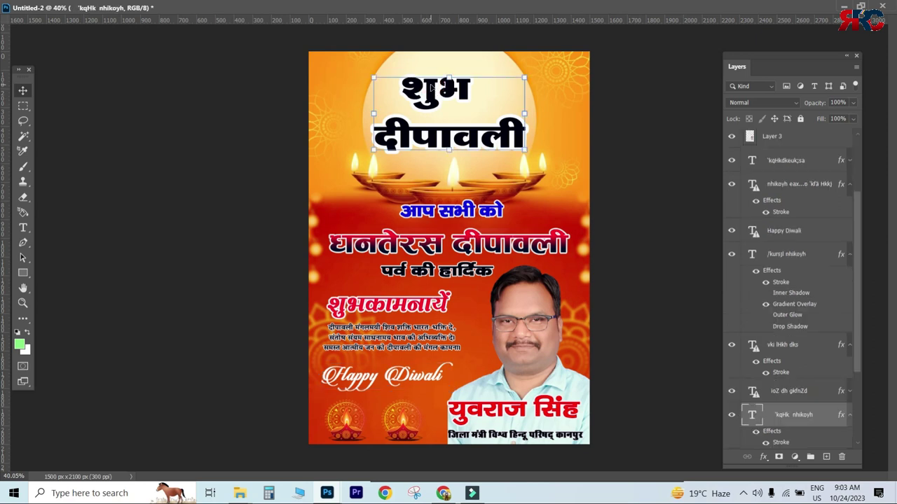
pyautogui.moveTo(427, 90); pyautogui.dragTo(341, 66)
pyautogui.click(23, 227)
pyautogui.press('v')
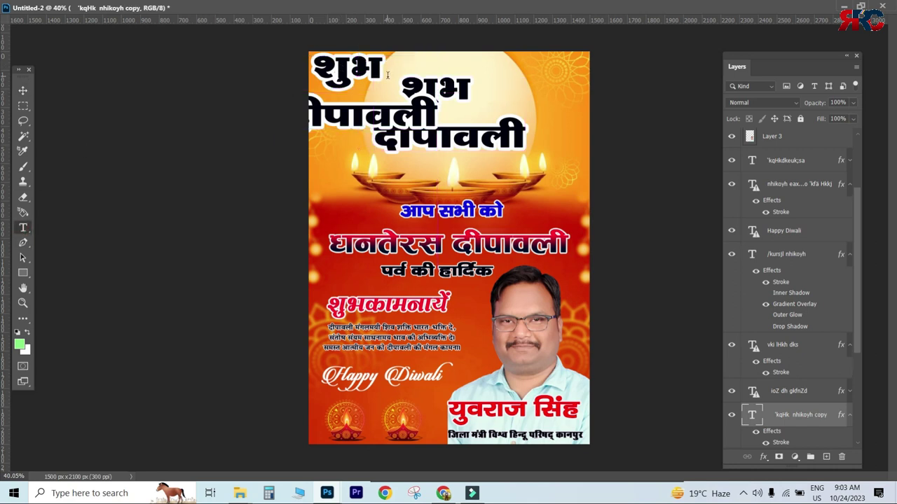
pyautogui.moveTo(311, 102); pyautogui.dragTo(276, 76)
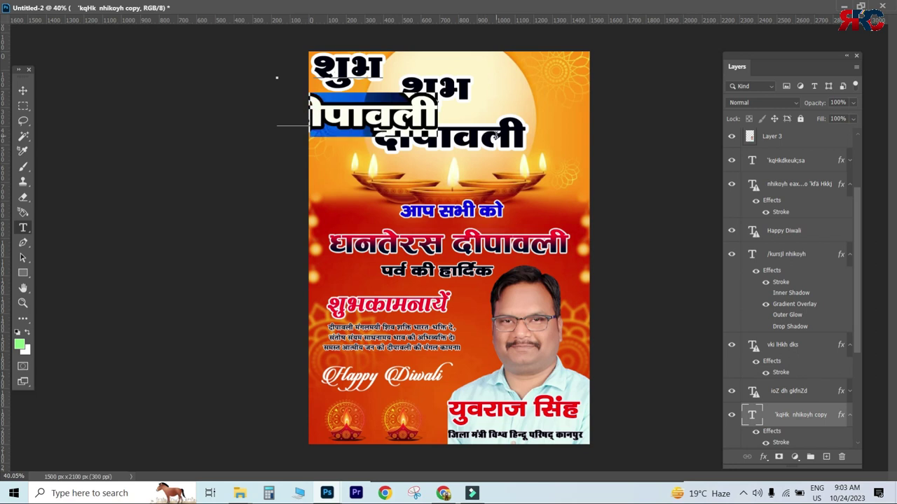
pyautogui.press('BackSpace')
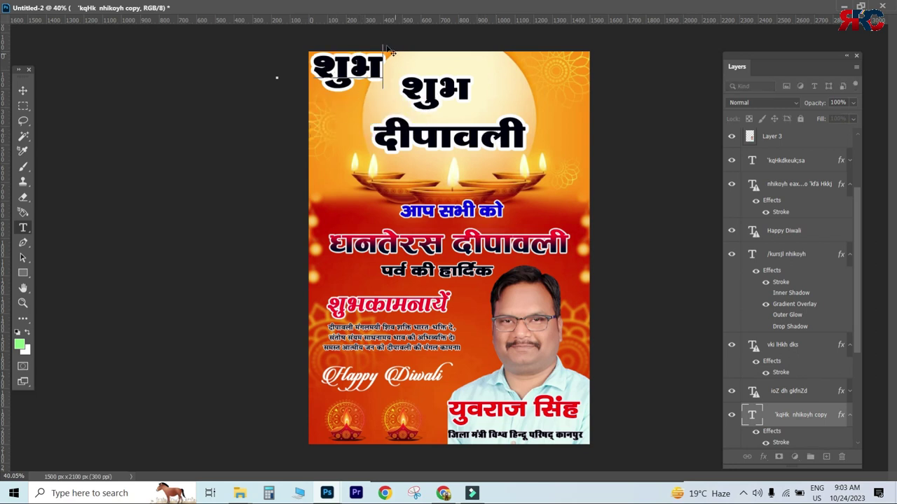
pyautogui.click(23, 90)
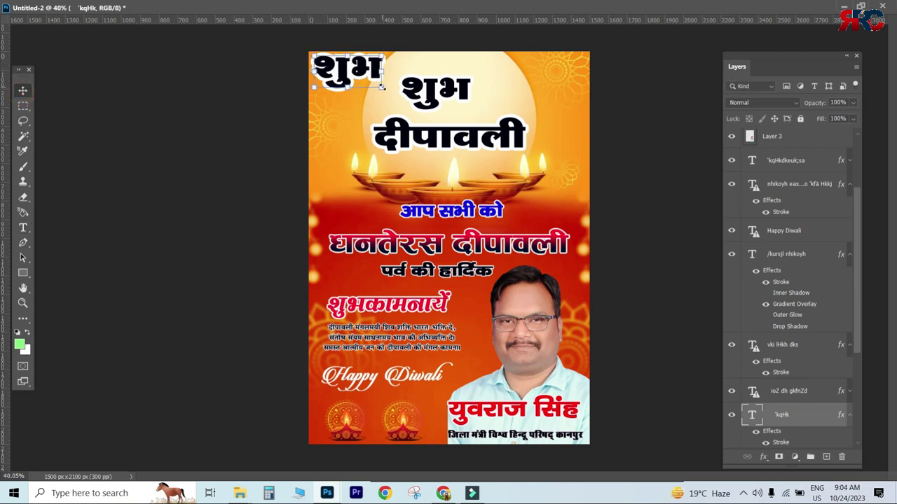
pyautogui.moveTo(381, 87)
pyautogui.mouseDown()
pyautogui.moveTo(355, 75)
pyautogui.moveTo(398, 79)
pyautogui.mouseUp()
pyautogui.press('Return')
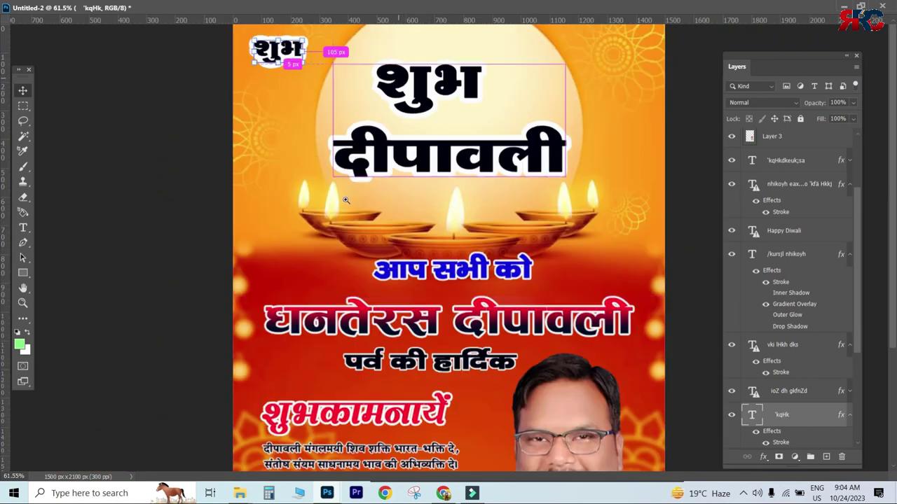
# Step: Thin the शुभ word's white stroke to 3 px and copy it to the top-right corner
pyautogui.click(763, 456)
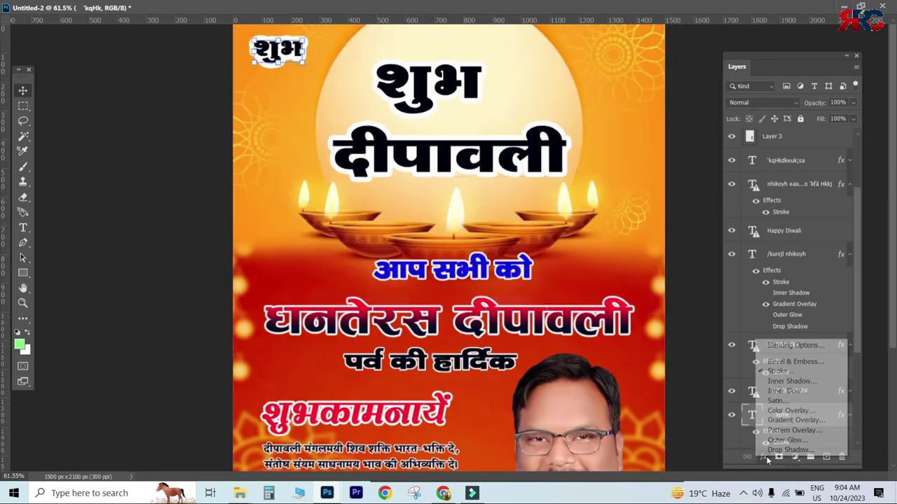
pyautogui.click(794, 370)
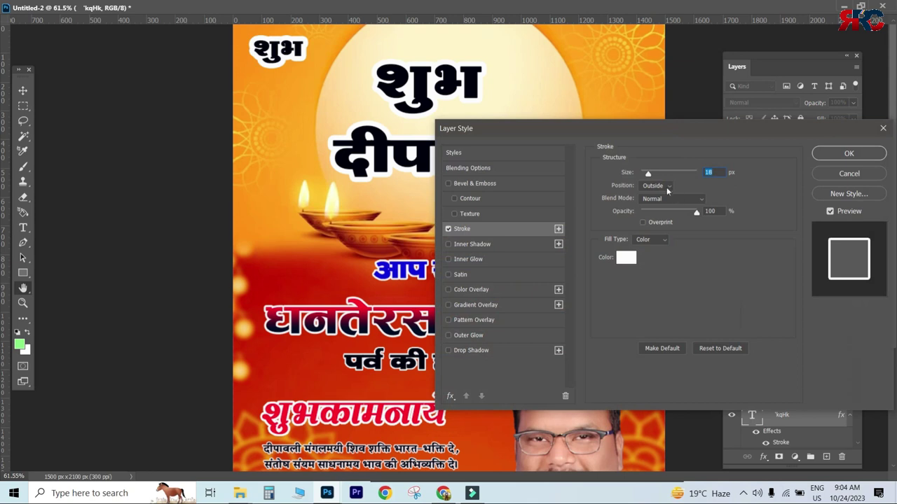
pyautogui.moveTo(649, 175); pyautogui.dragTo(642, 175)
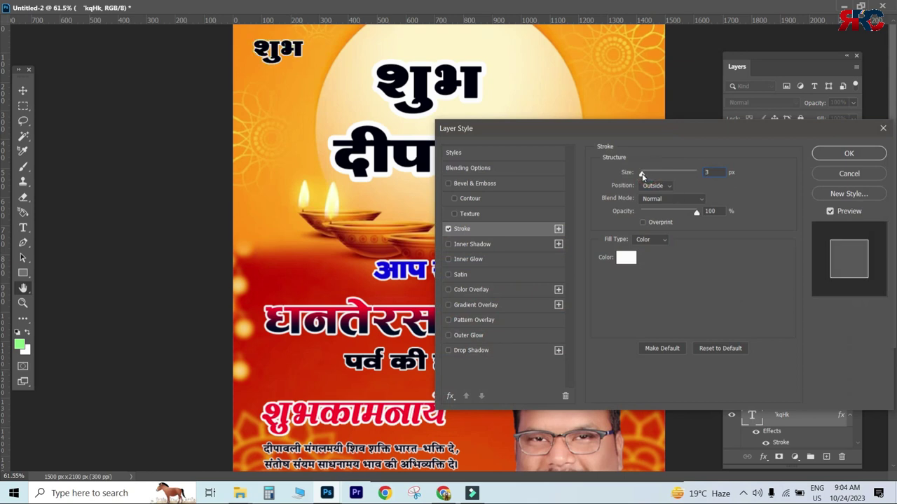
pyautogui.click(848, 152)
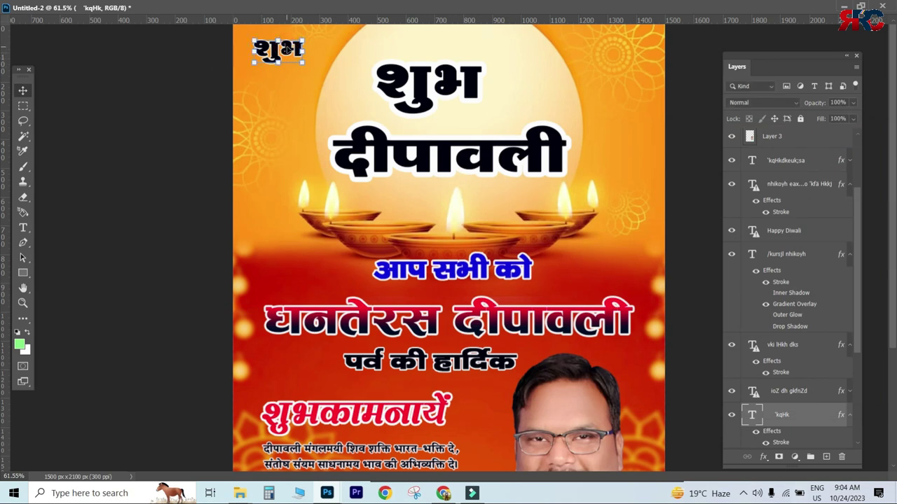
pyautogui.moveTo(288, 51); pyautogui.dragTo(639, 49)
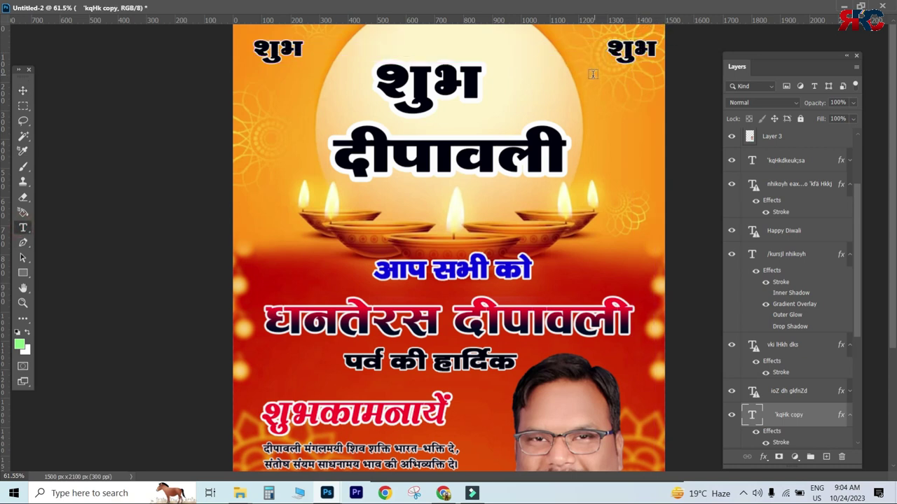
# Step: Retype the top-right corner word so it reads लाभ instead of शुभ
pyautogui.hotkey('ctrl', 't')
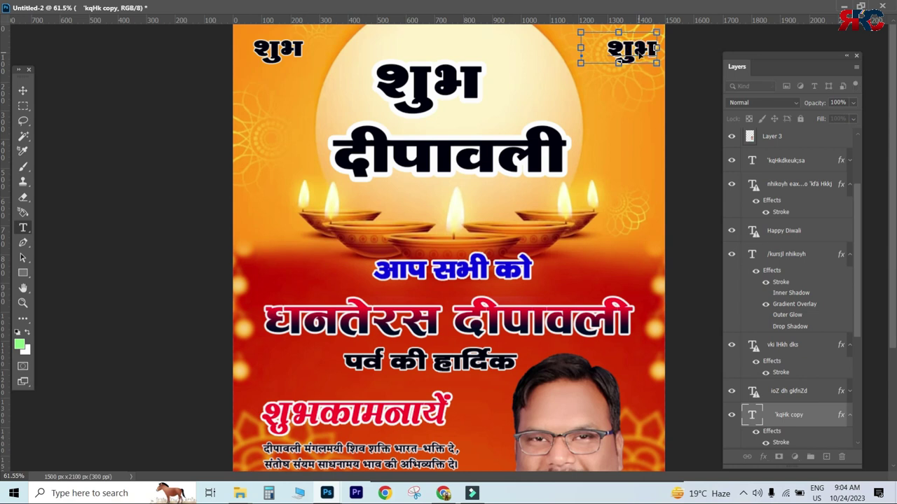
pyautogui.doubleClick(639, 56)
pyautogui.click(638, 49)
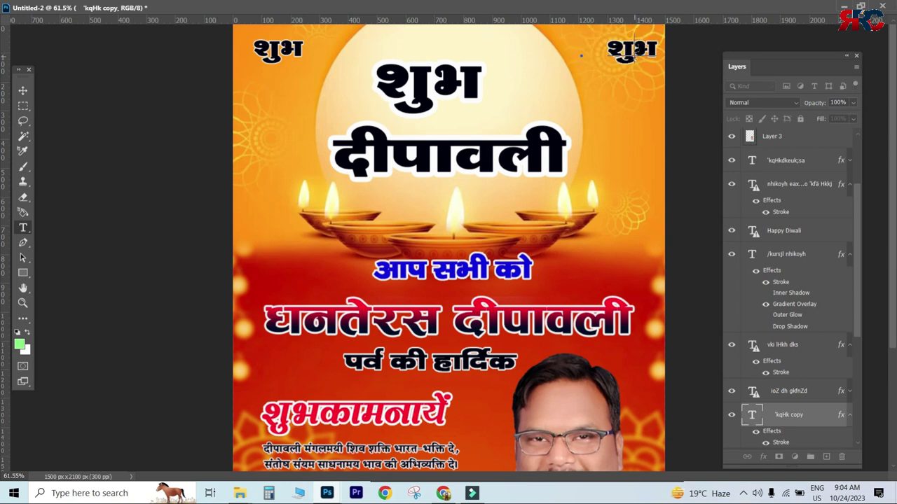
pyautogui.moveTo(634, 56); pyautogui.dragTo(549, 57)
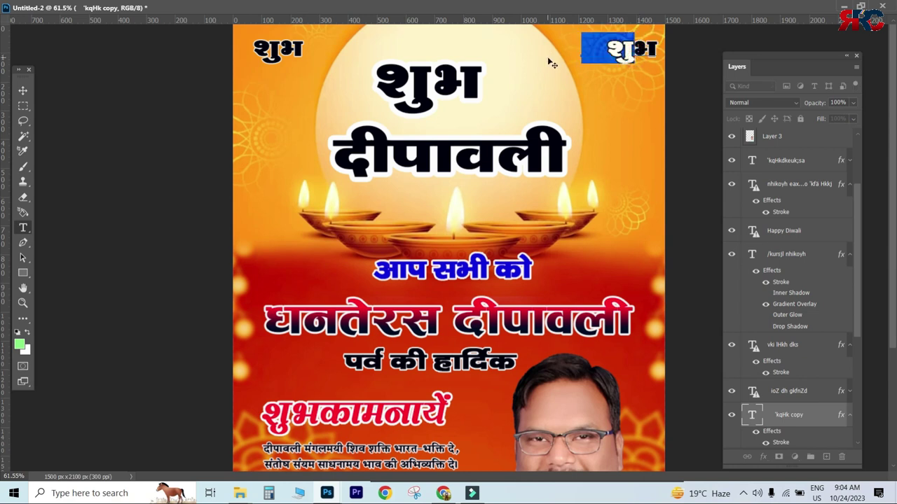
pyautogui.write('y')
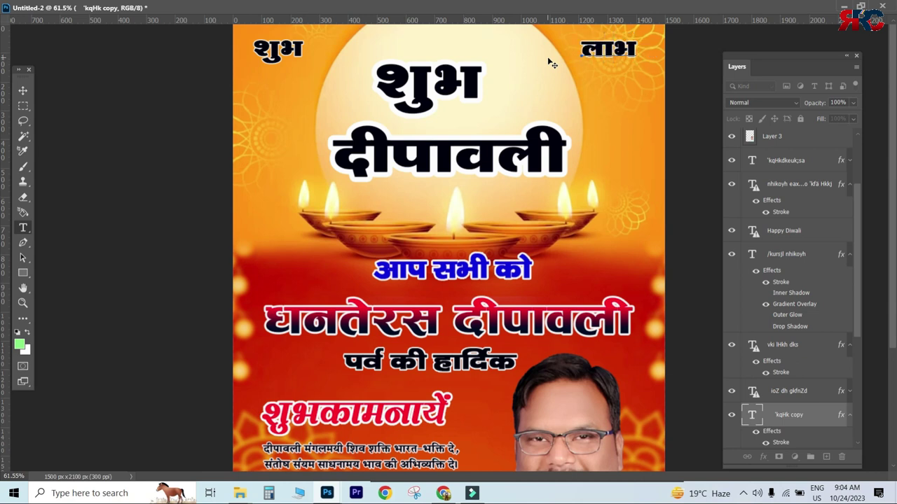
pyautogui.click(31, 90)
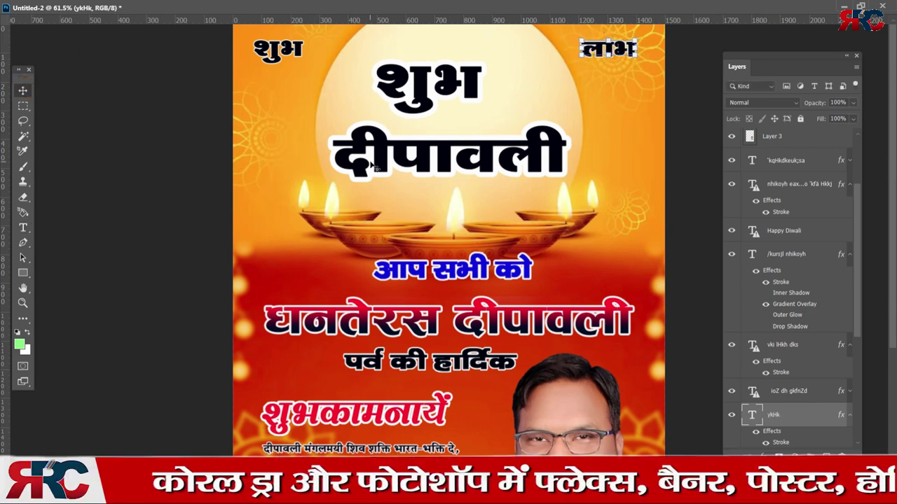
pyautogui.scroll(-2, 449, 105)
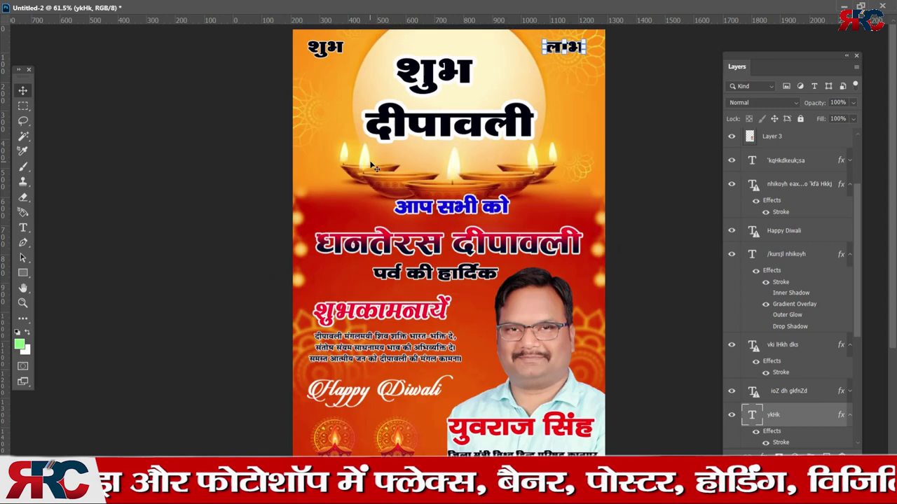
pyautogui.scroll(-1, 449, 105)
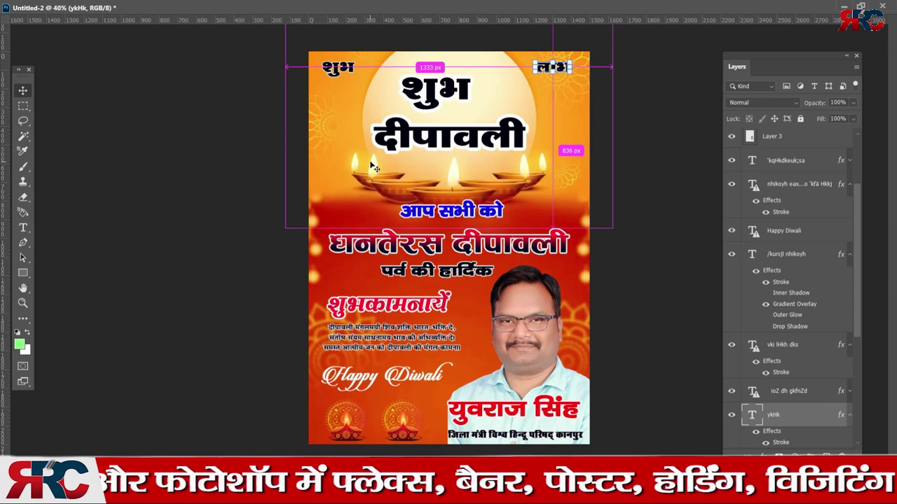
# Step: Select the धनतेरस दीपावली headline layer and stretch it taller from its top handle
pyautogui.click(520, 218)
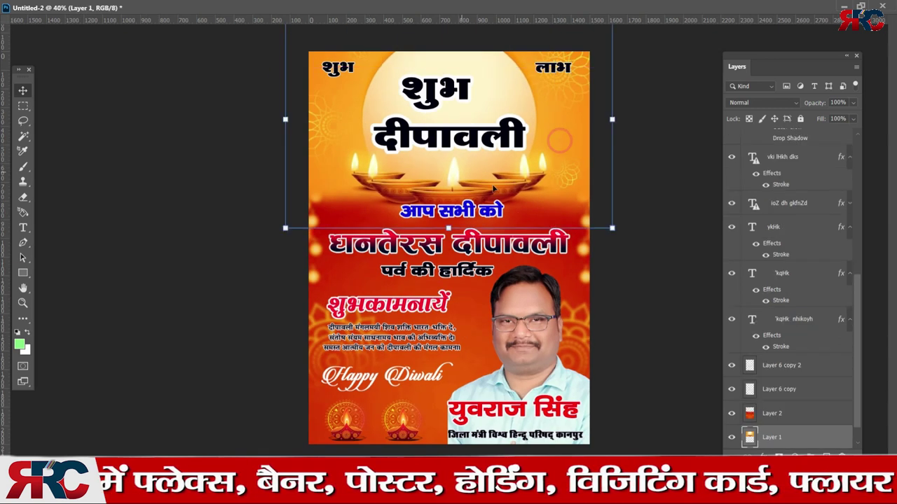
pyautogui.click(468, 291)
pyautogui.scroll(3, 538, 266)
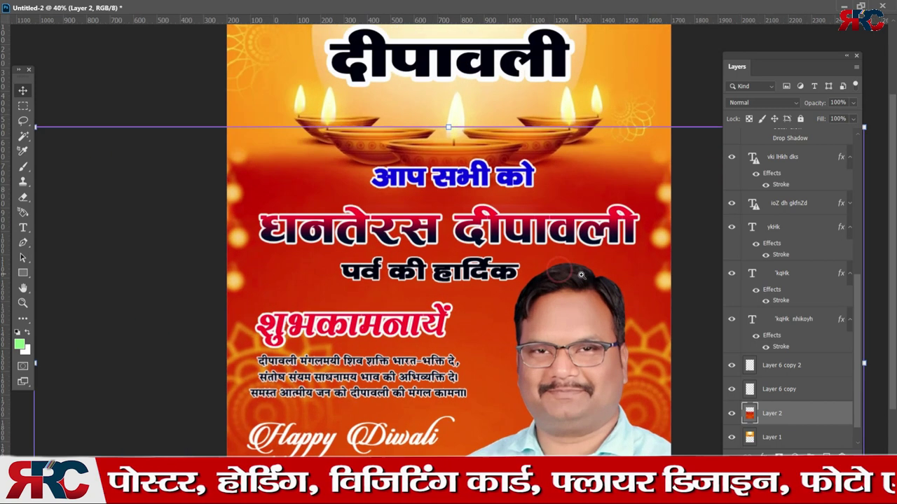
pyautogui.click(541, 217)
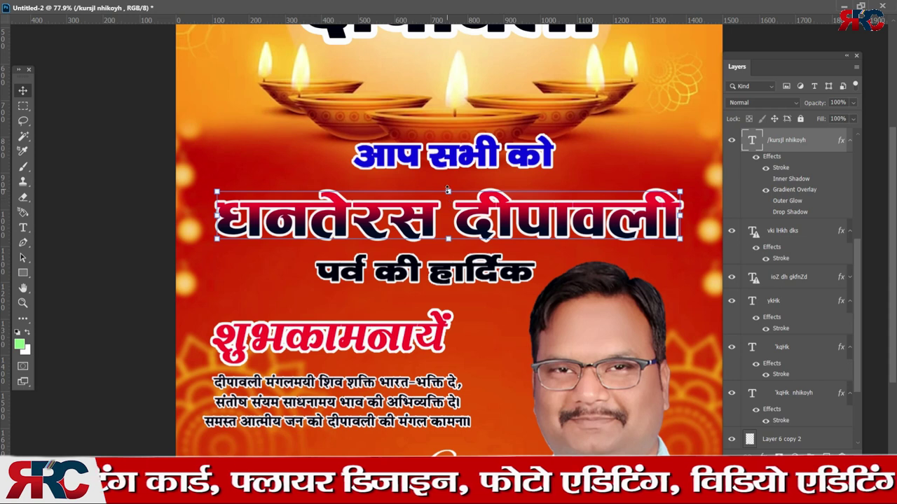
pyautogui.moveTo(447, 190); pyautogui.dragTo(447, 175)
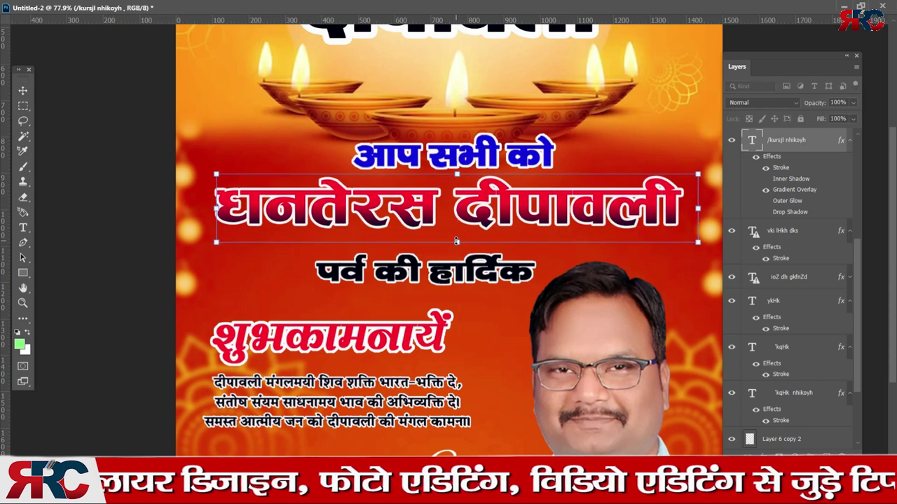
# Step: Fit the whole poster in the window, select Layer 1, and bring up Save As
pyautogui.hotkey('ctrl', '0')
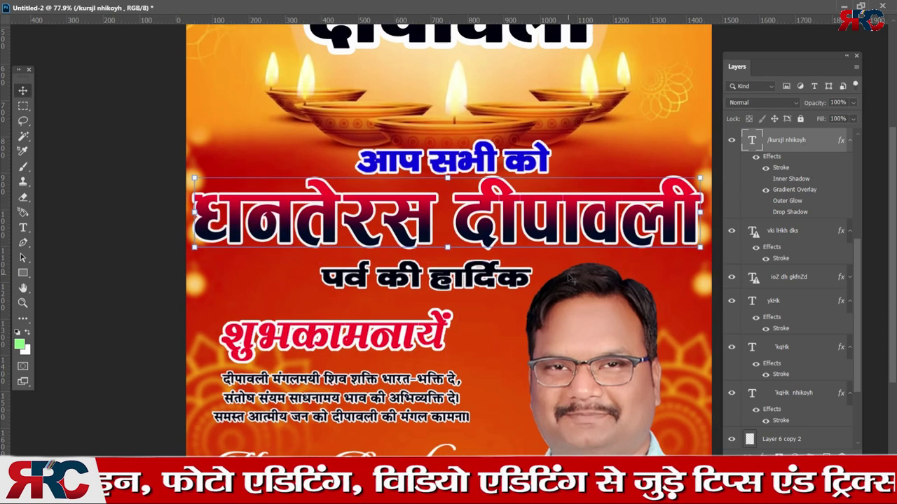
pyautogui.click(571, 110)
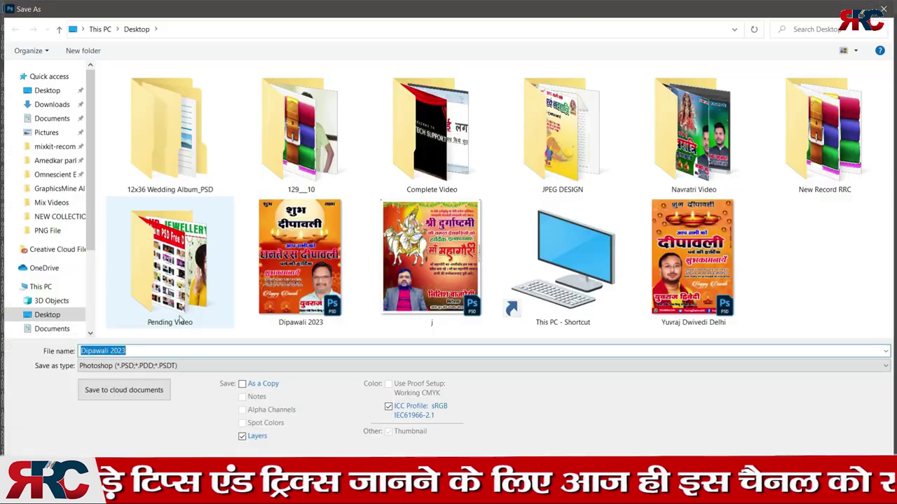
pyautogui.hotkey('ctrl', 'shift', 's')
# Step: Save the poster to the Desktop as 'Dipawali 2023' JPEG at maximum quality, then refresh the desktop
pyautogui.click(207, 366)
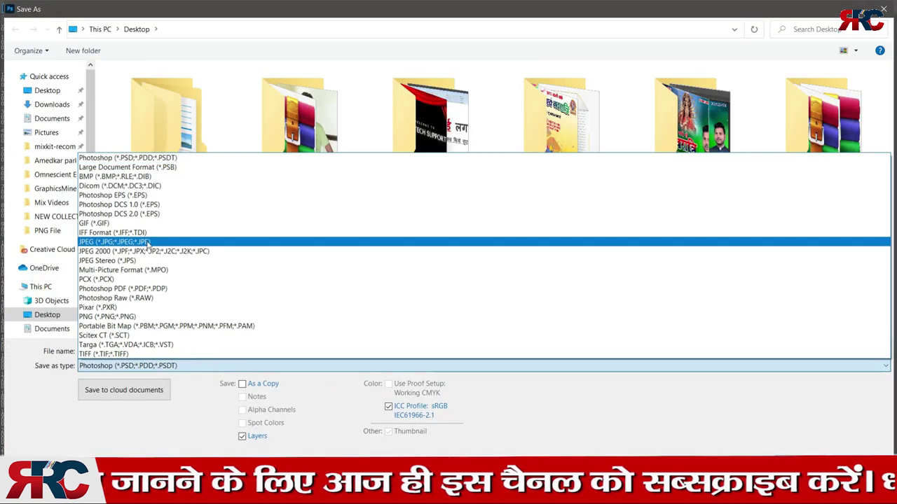
pyautogui.click(147, 241)
pyautogui.click(55, 91)
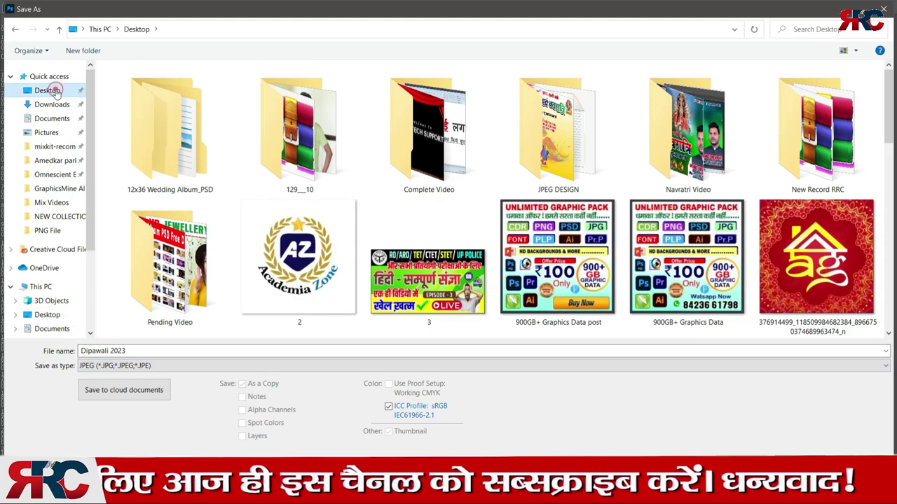
pyautogui.click(796, 461)
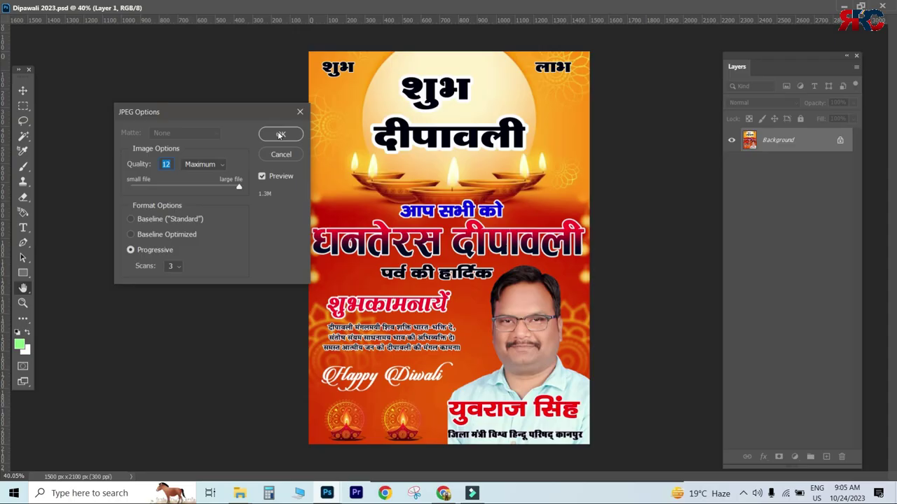
pyautogui.click(279, 135)
pyautogui.rightClick(636, 146)
pyautogui.click(665, 183)
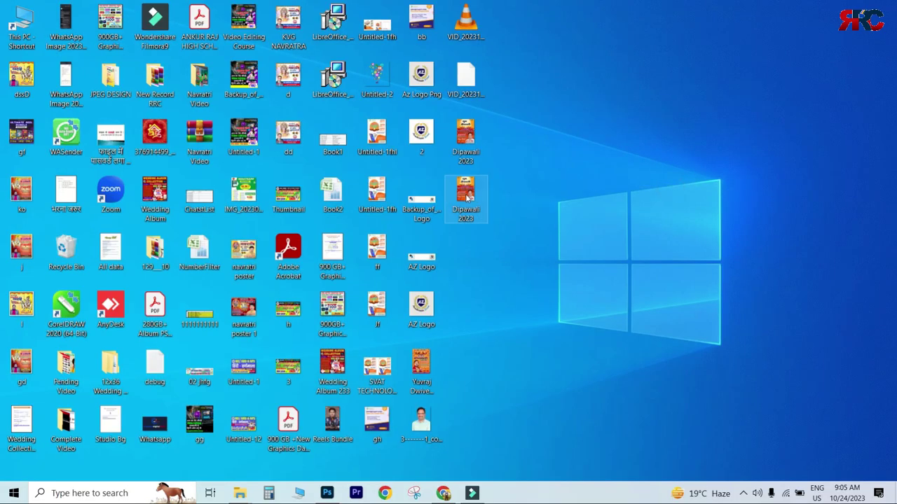
pyautogui.doubleClick(466, 196)
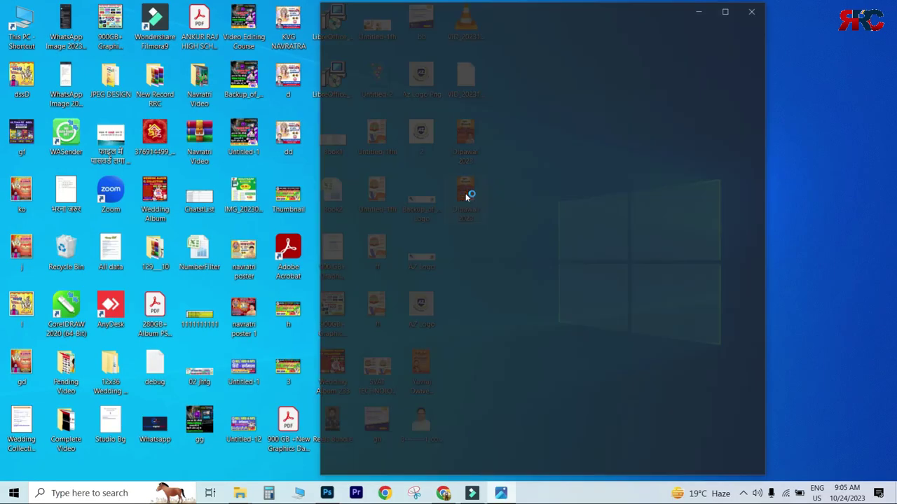
pyautogui.click(727, 9)
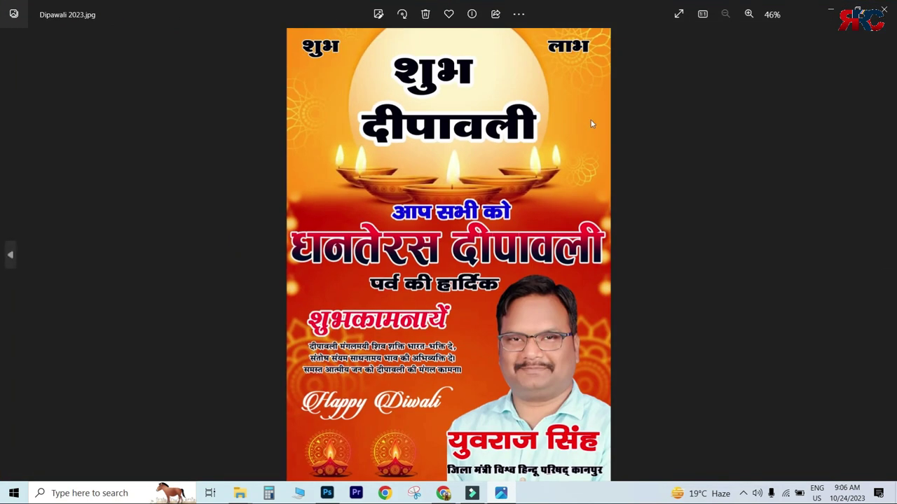
pyautogui.scroll(5, 542, 223)
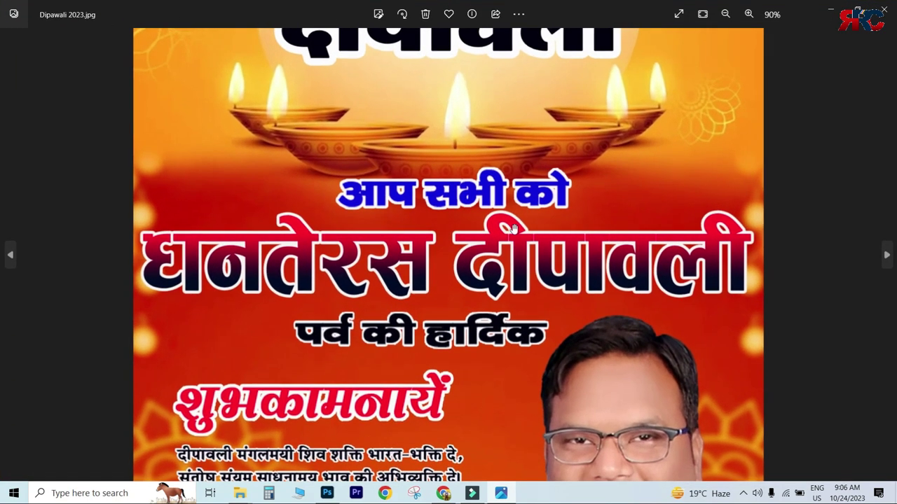
pyautogui.moveTo(531, 258)
pyautogui.mouseDown()
pyautogui.moveTo(519, 355)
pyautogui.moveTo(506, 284)
pyautogui.mouseUp()
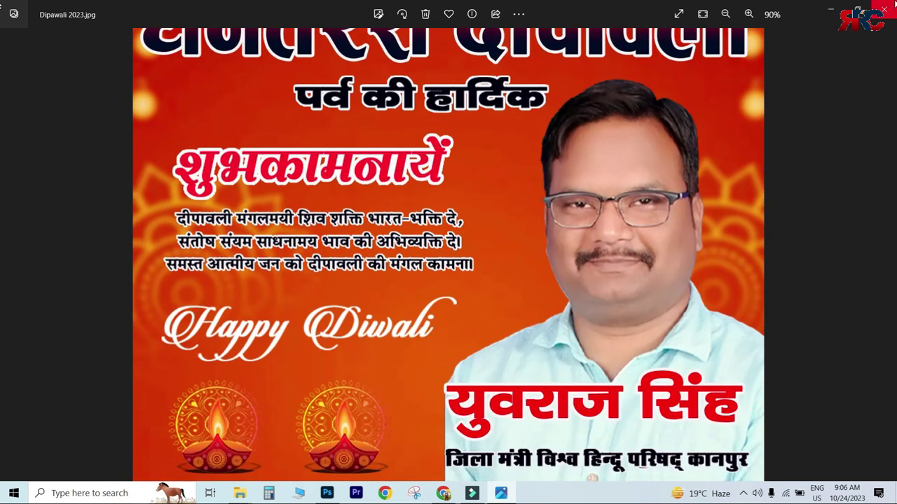
pyautogui.click(884, 7)
# Step: Refresh the desktop and switch from Chrome back to Photoshop
pyautogui.rightClick(572, 117)
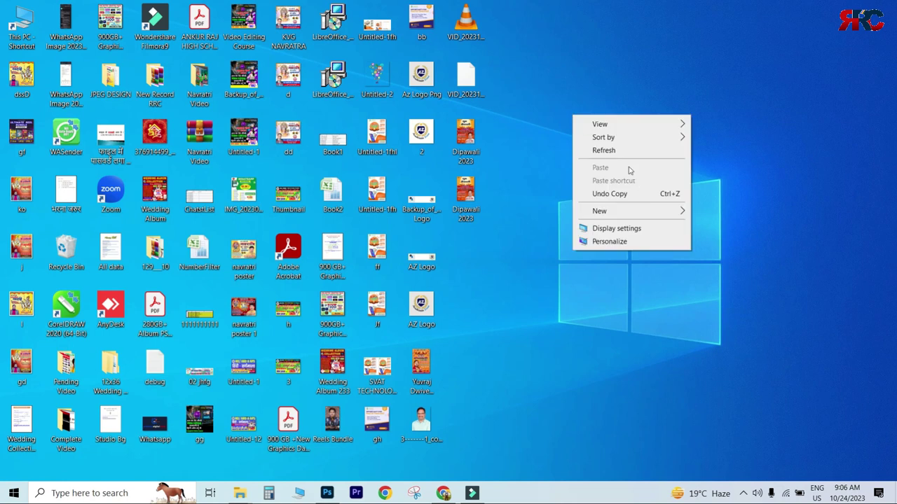
pyautogui.click(620, 151)
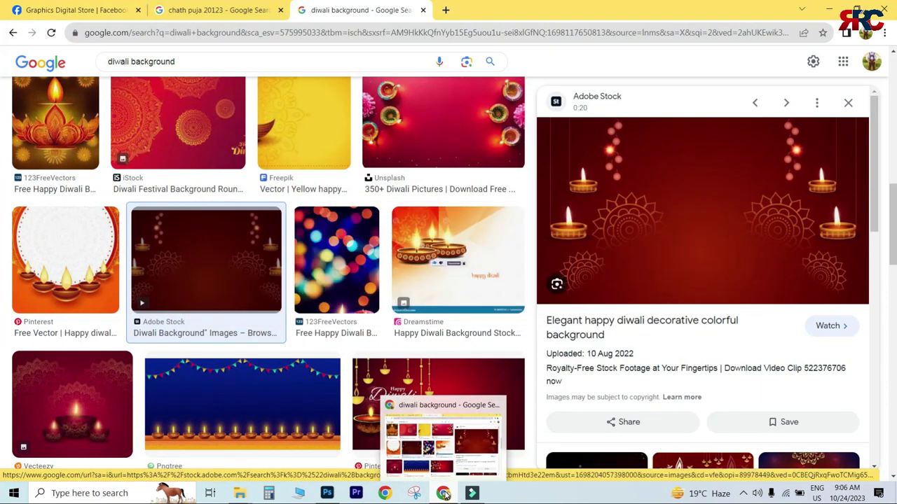
pyautogui.click(327, 493)
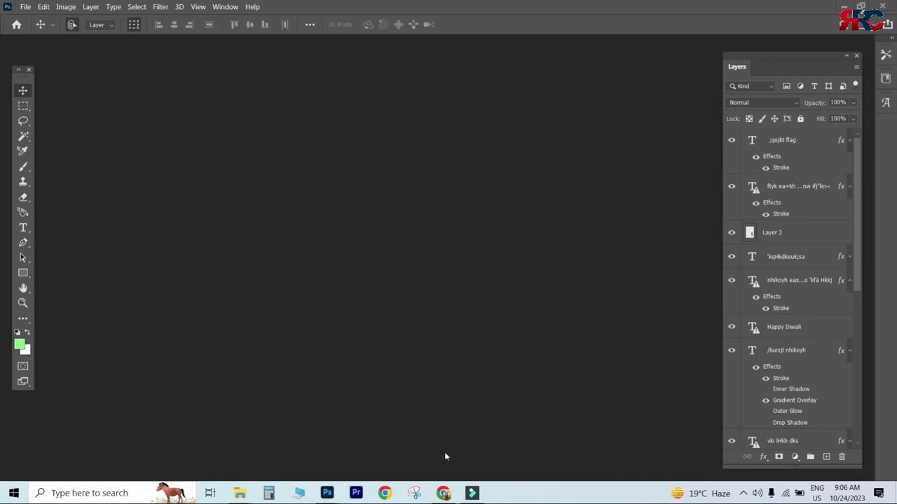
# Step: Restore the Photoshop window, bring Dipawali 2023.psd forward, and dismiss Layer 1's transform box
pyautogui.click(861, 6)
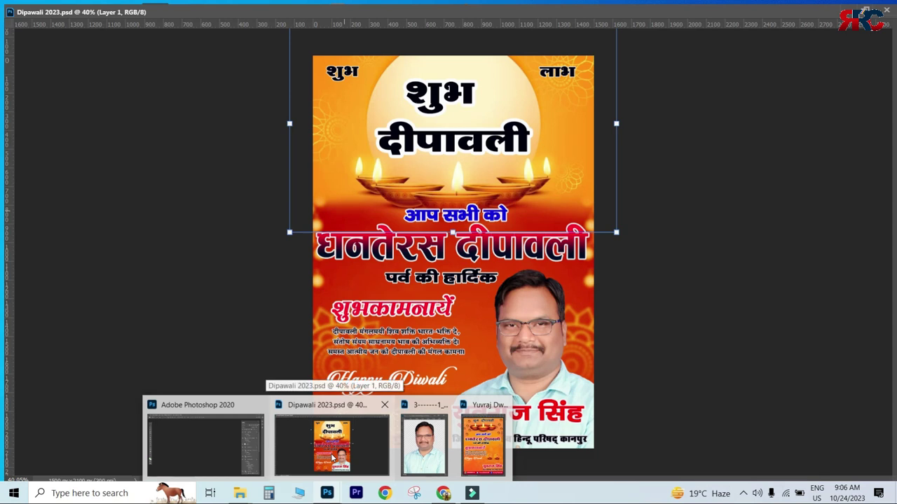
pyautogui.moveTo(326, 493)
pyautogui.click(331, 438)
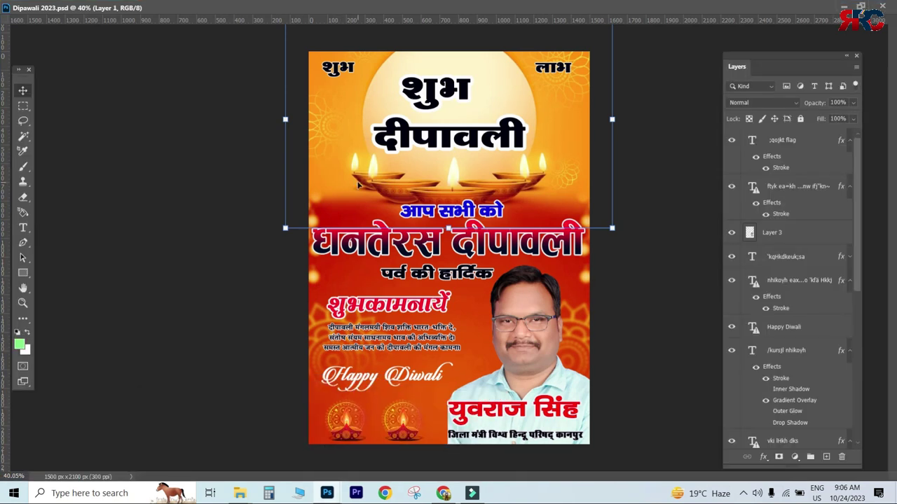
pyautogui.click(623, 316)
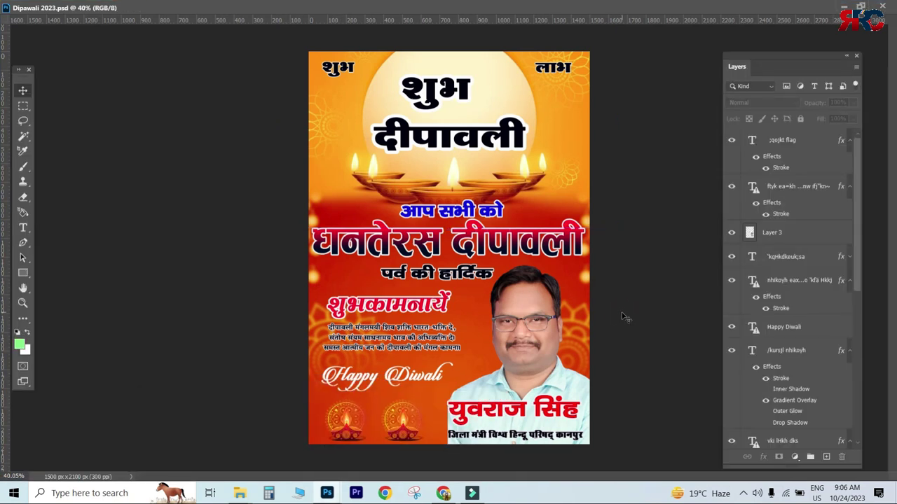